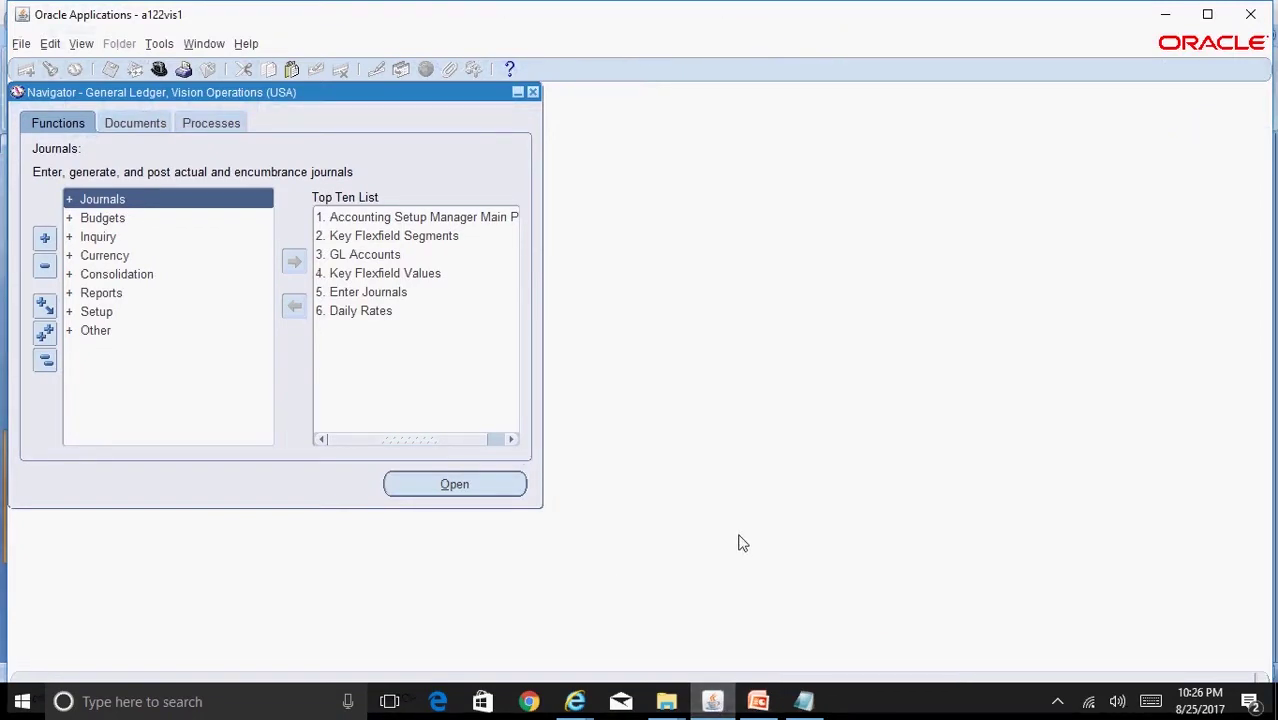
Switch to PowerPoint and copy the profile option name "GL Translation: Revenue/Expense Translation Rule" from the P & L Accounts text on slide 3
left_click(758, 701)
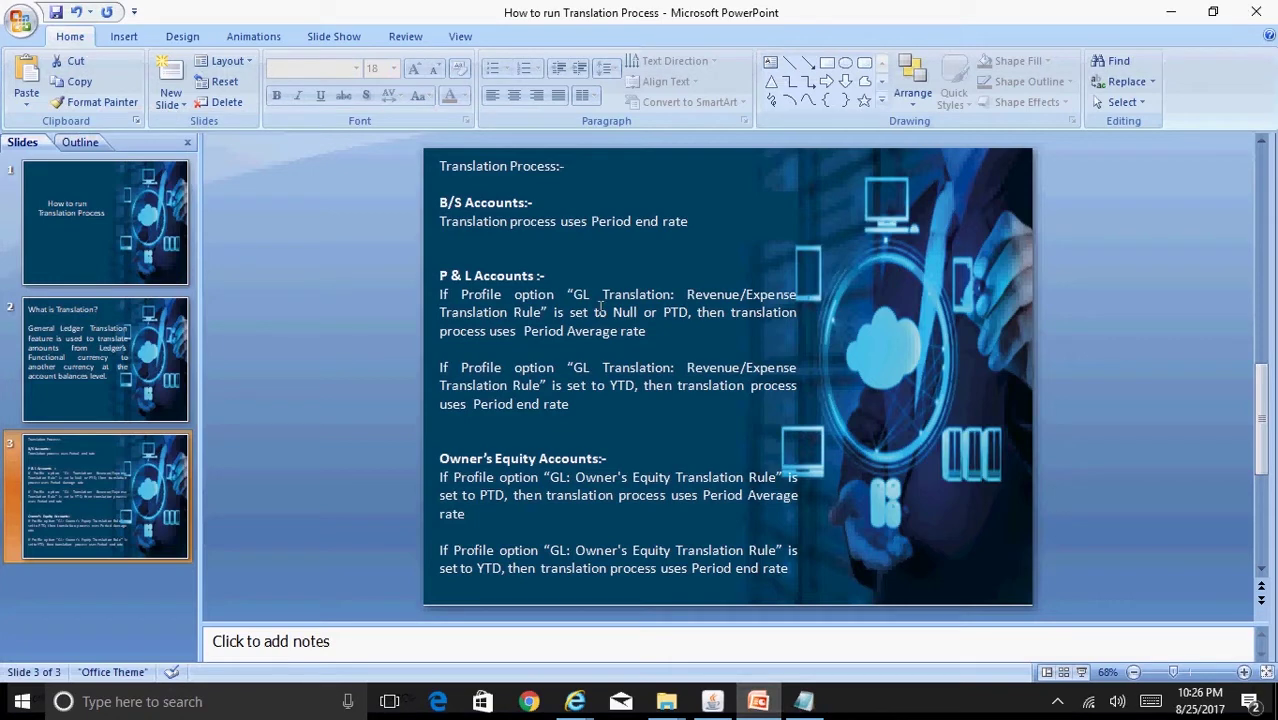
mouse_move(574, 294)
left_mouse_down()
mouse_move(798, 296)
mouse_move(541, 310)
left_mouse_up()
key("ctrl+c")
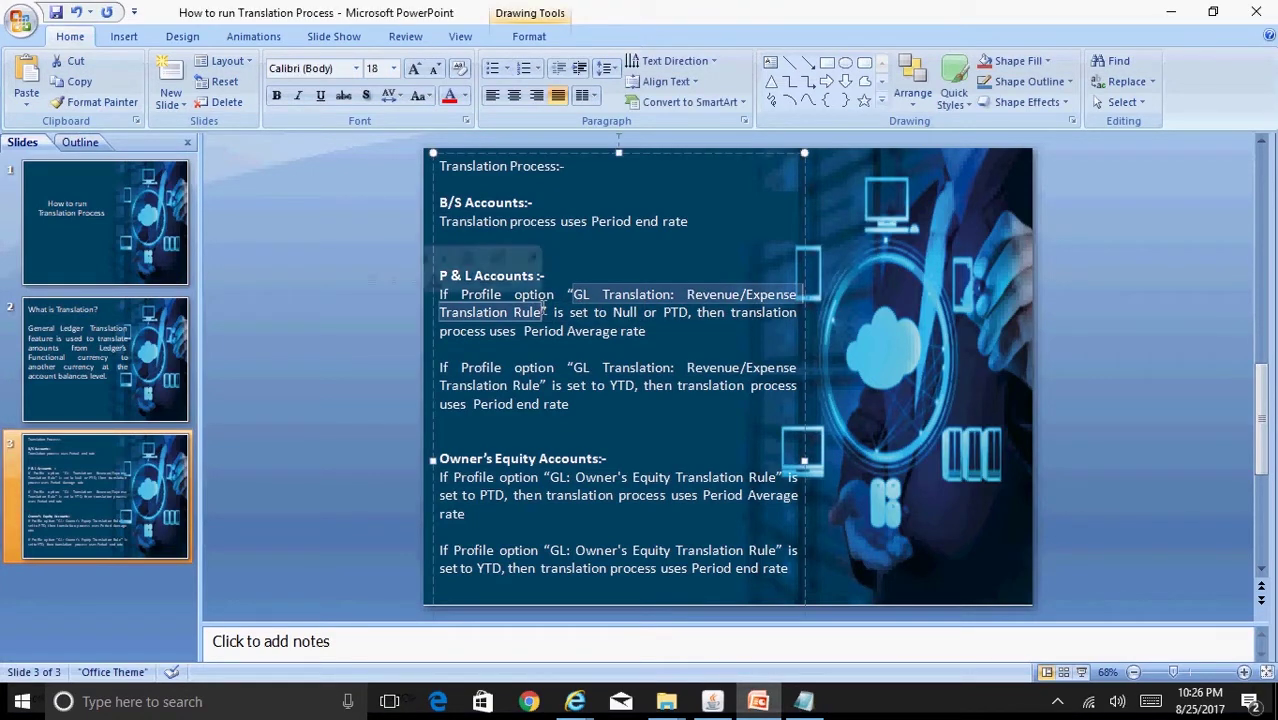
Switch to Oracle Applications, change the responsibility to System Administrator Vision and open the system profile values search
left_click(712, 701)
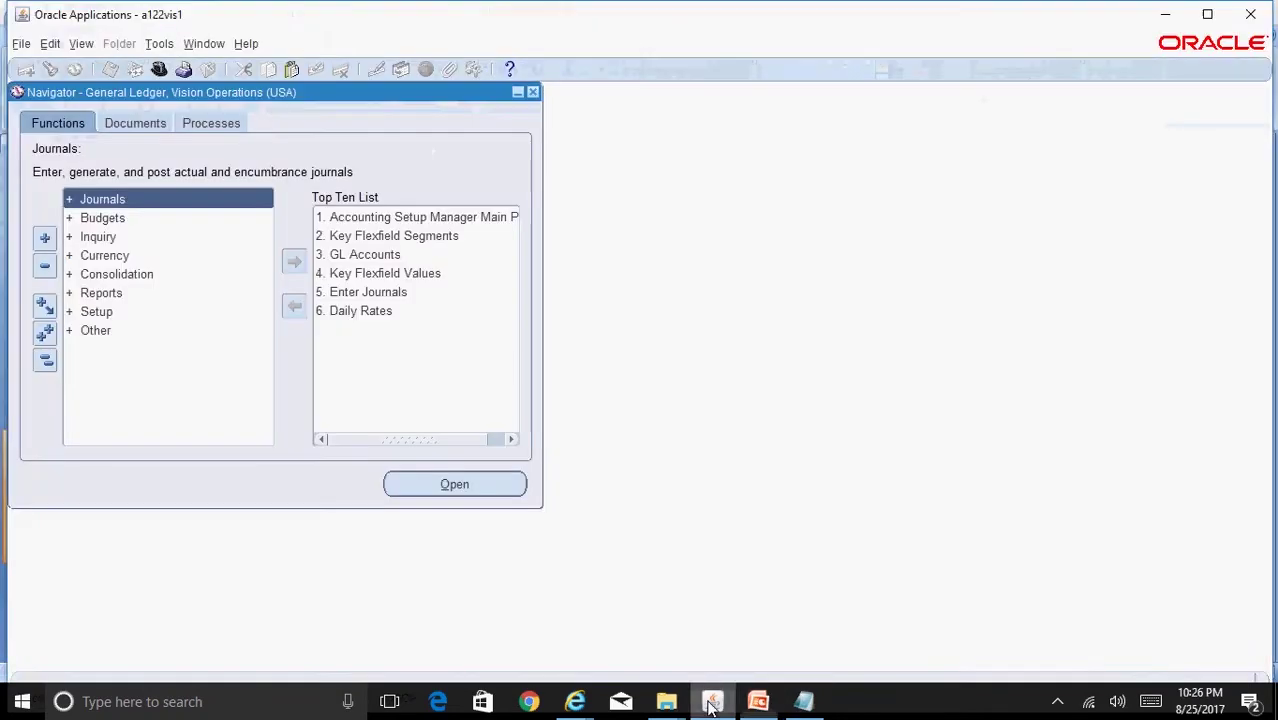
left_click(157, 72)
key("Return")
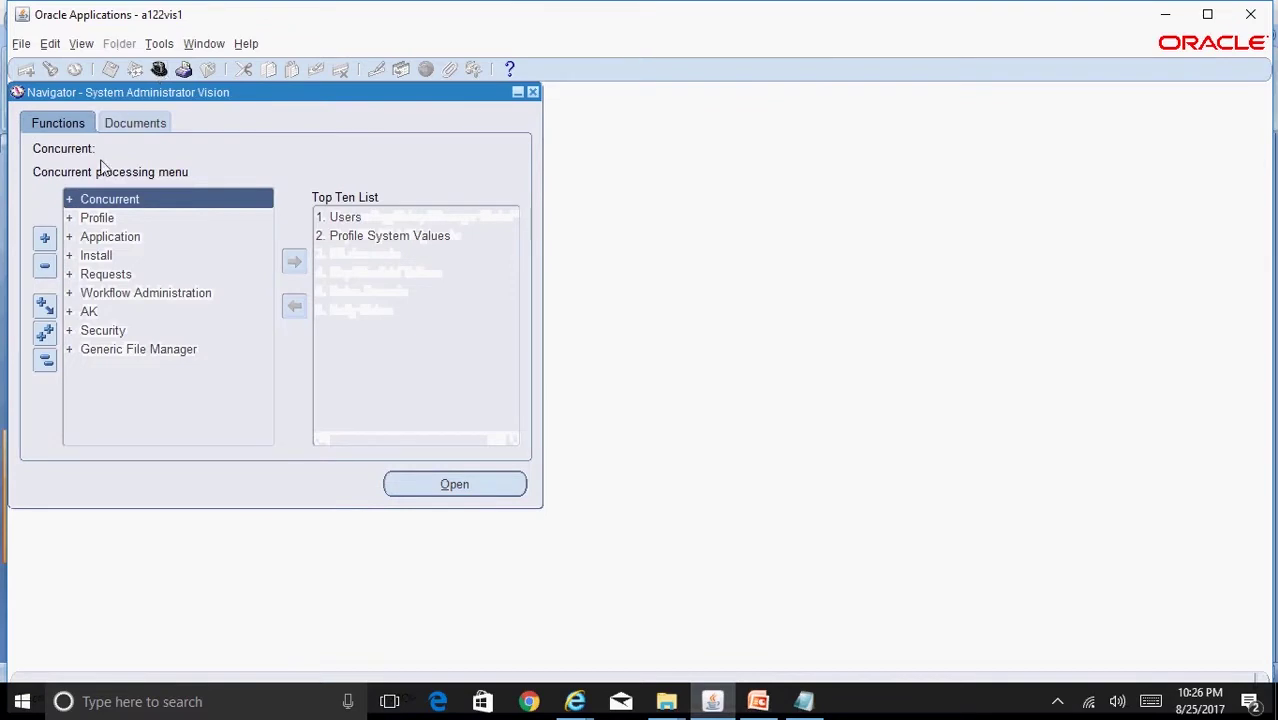
double_click(94, 218)
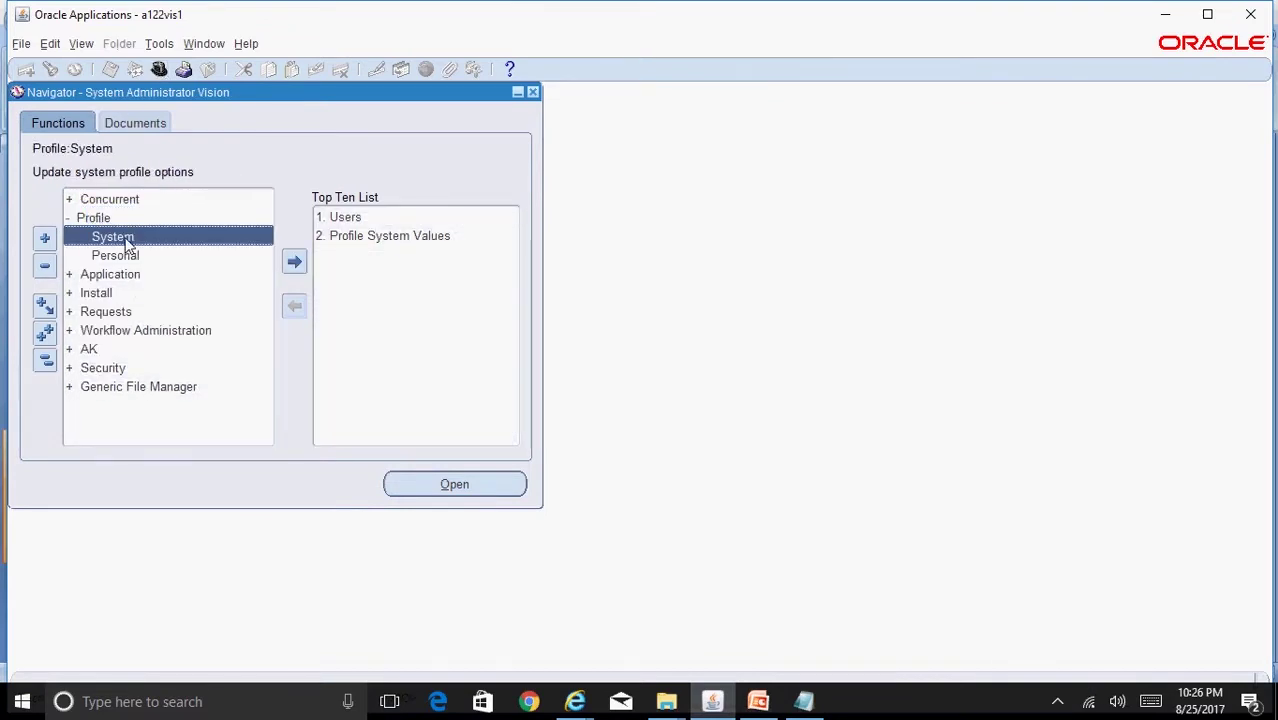
double_click(127, 245)
Find the site-level value of the profile "GL Translation: Revenue/Expense Translation Rule"
left_click(397, 377)
key("ctrl+v")
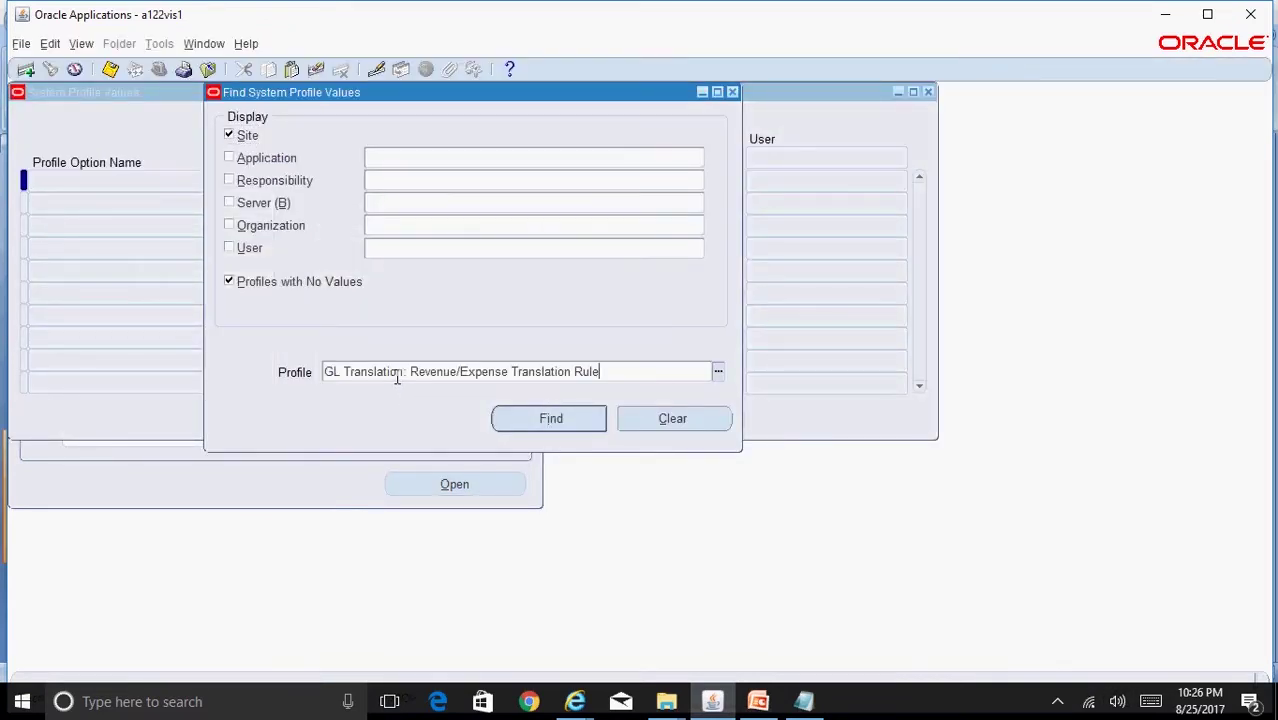
left_click(542, 419)
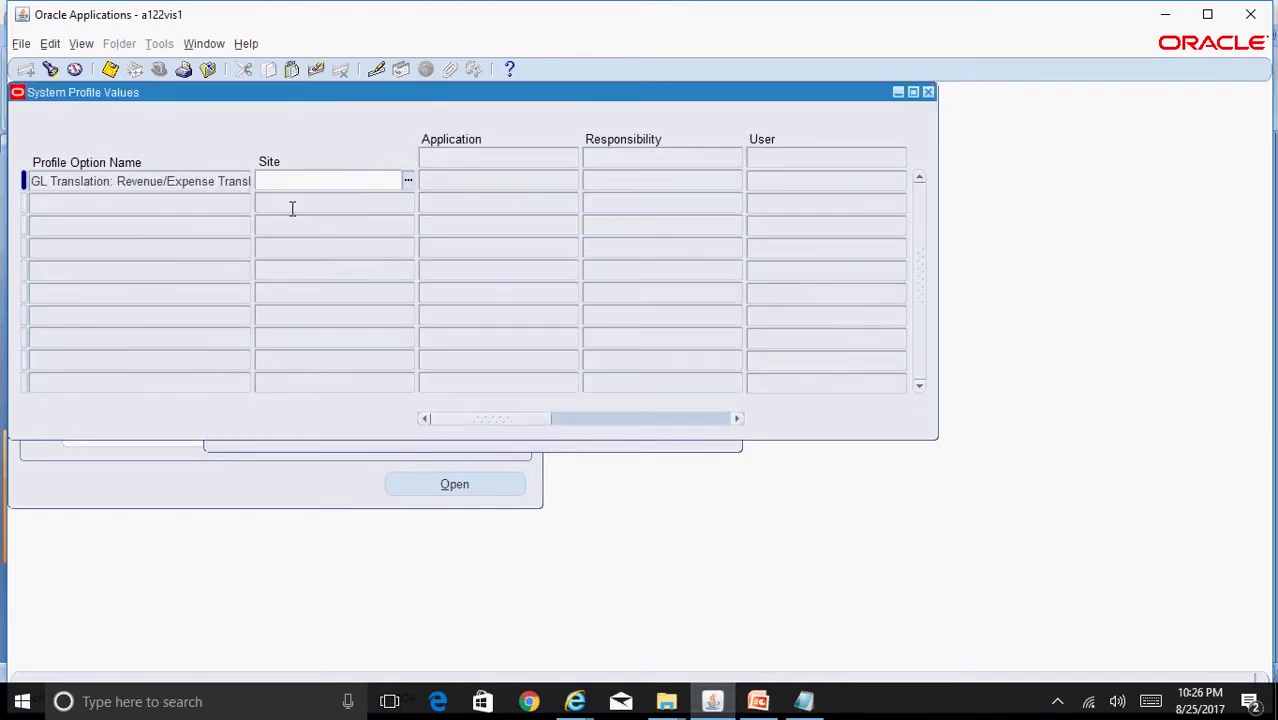
Switch to PowerPoint and copy the profile option name "GL: Owner's Equity Translation Rule" from the Owner's Equity Accounts text
left_click(758, 701)
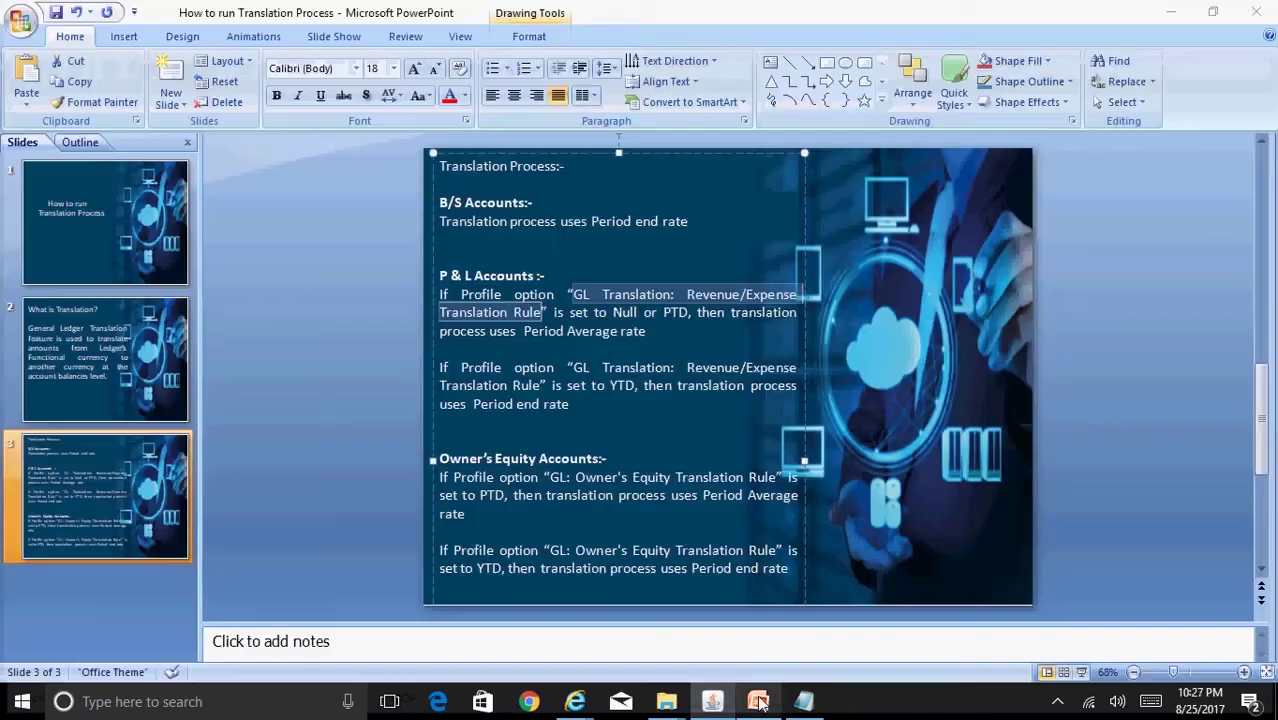
left_click(620, 337)
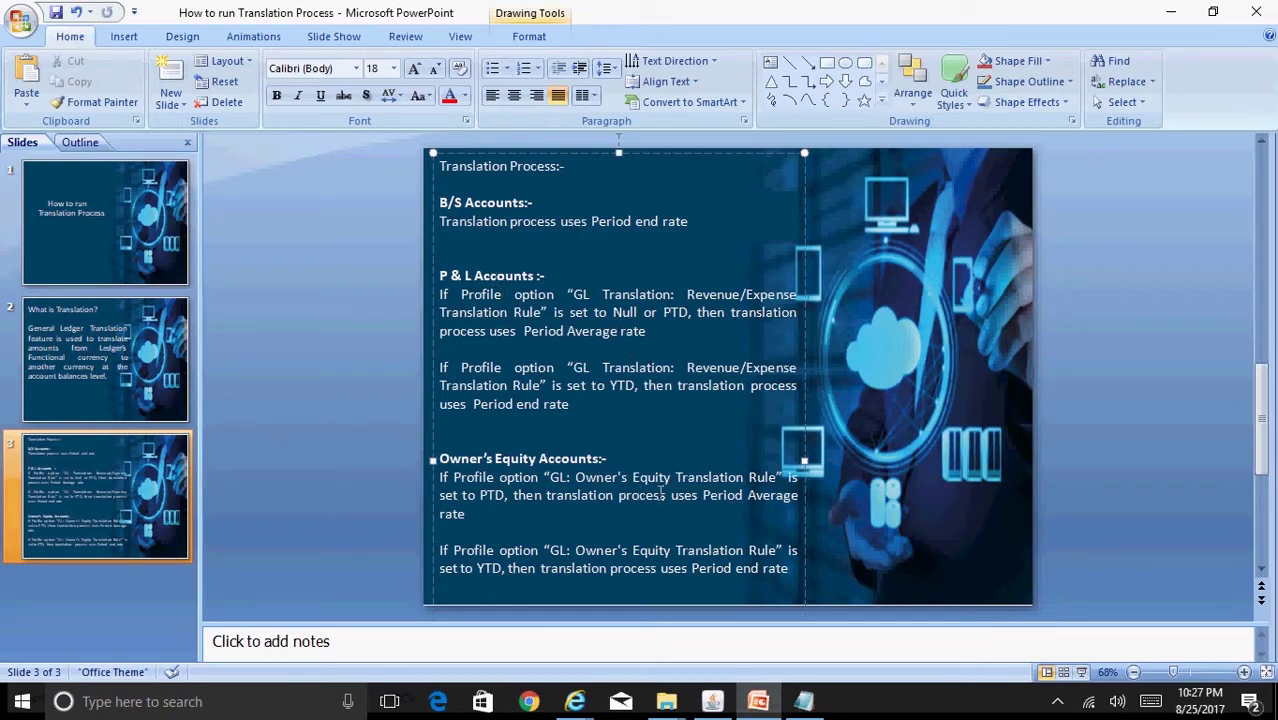
left_click_drag(552, 480, 772, 480)
key("ctrl+c")
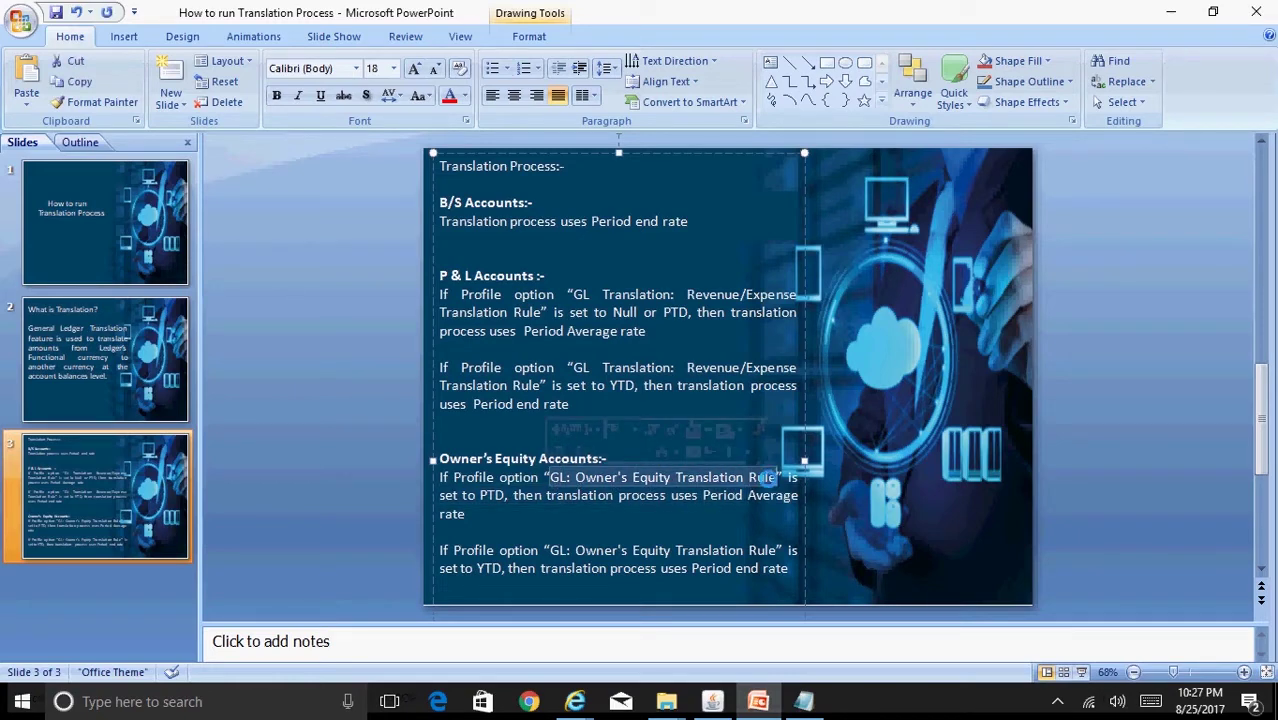
Switch to Oracle Applications and find the system profile value for "GL: Owner's Equity Translation Rule"
left_click(712, 701)
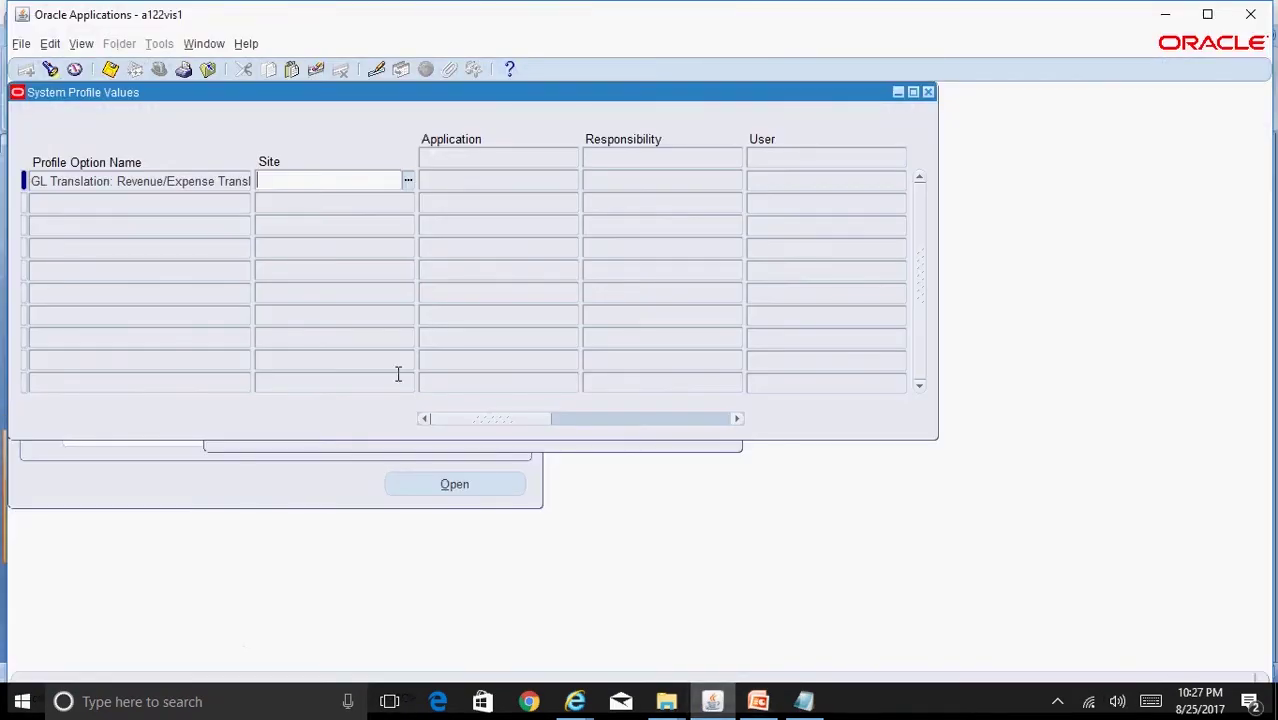
left_click(50, 69)
triple_click(603, 371)
key("ctrl+v")
left_click(578, 418)
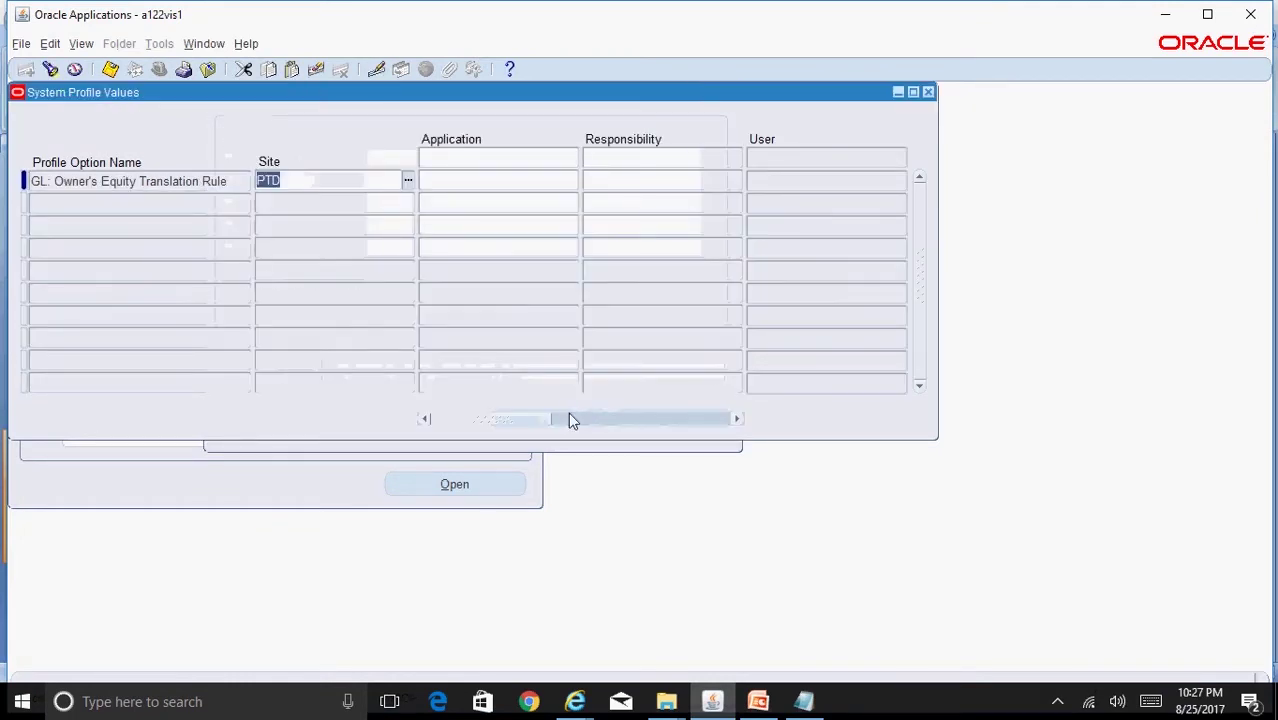
Review the Owner's Equity translation rules on the PowerPoint slide and return to Oracle Applications
left_click(758, 701)
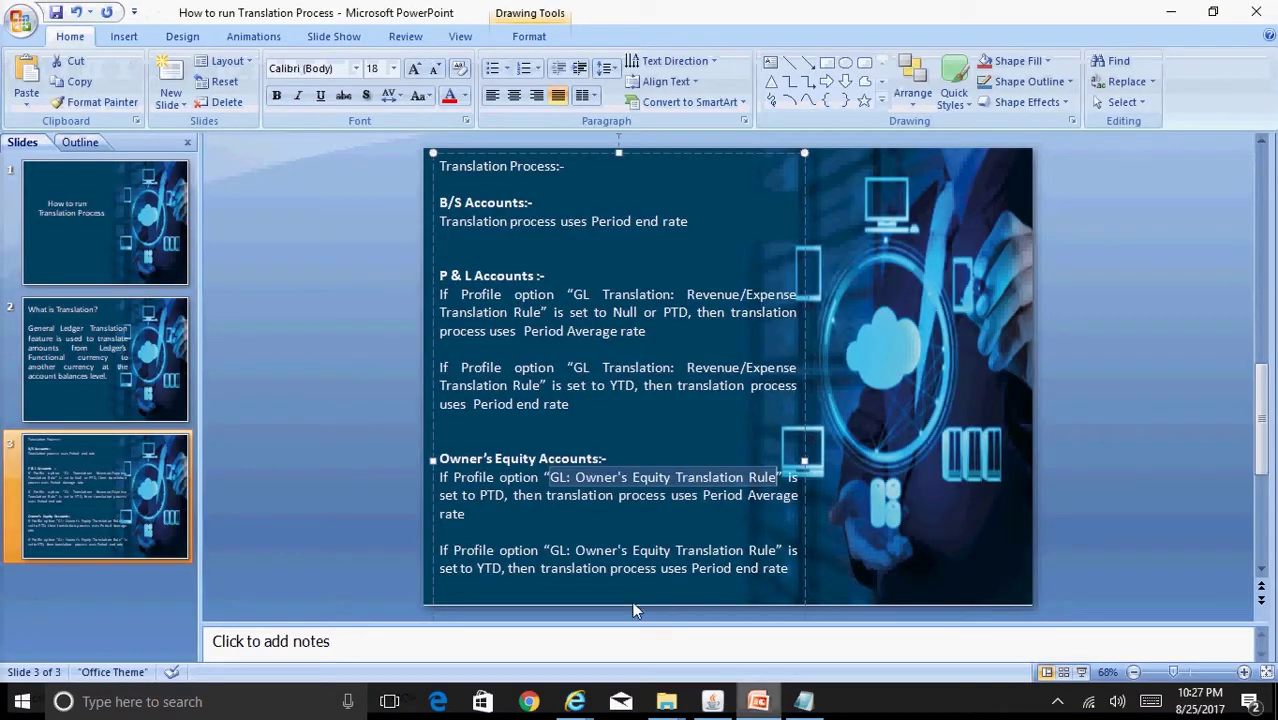
left_click(570, 520)
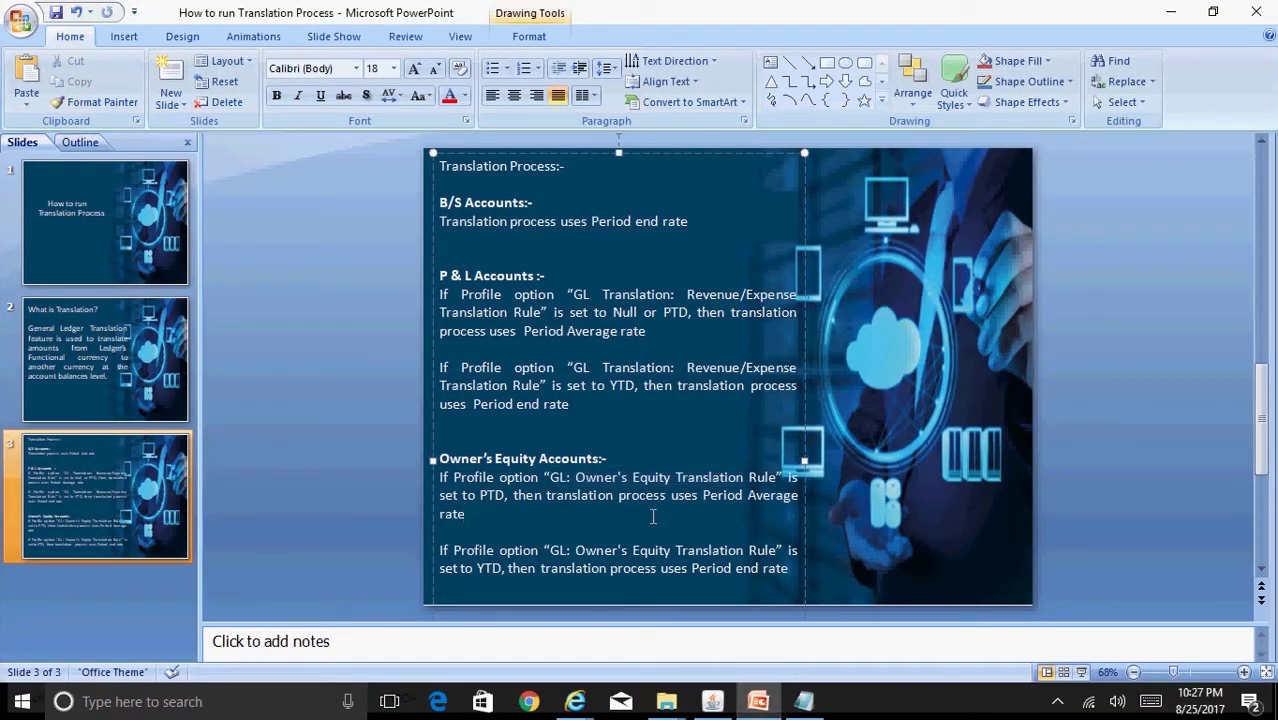
left_click(712, 701)
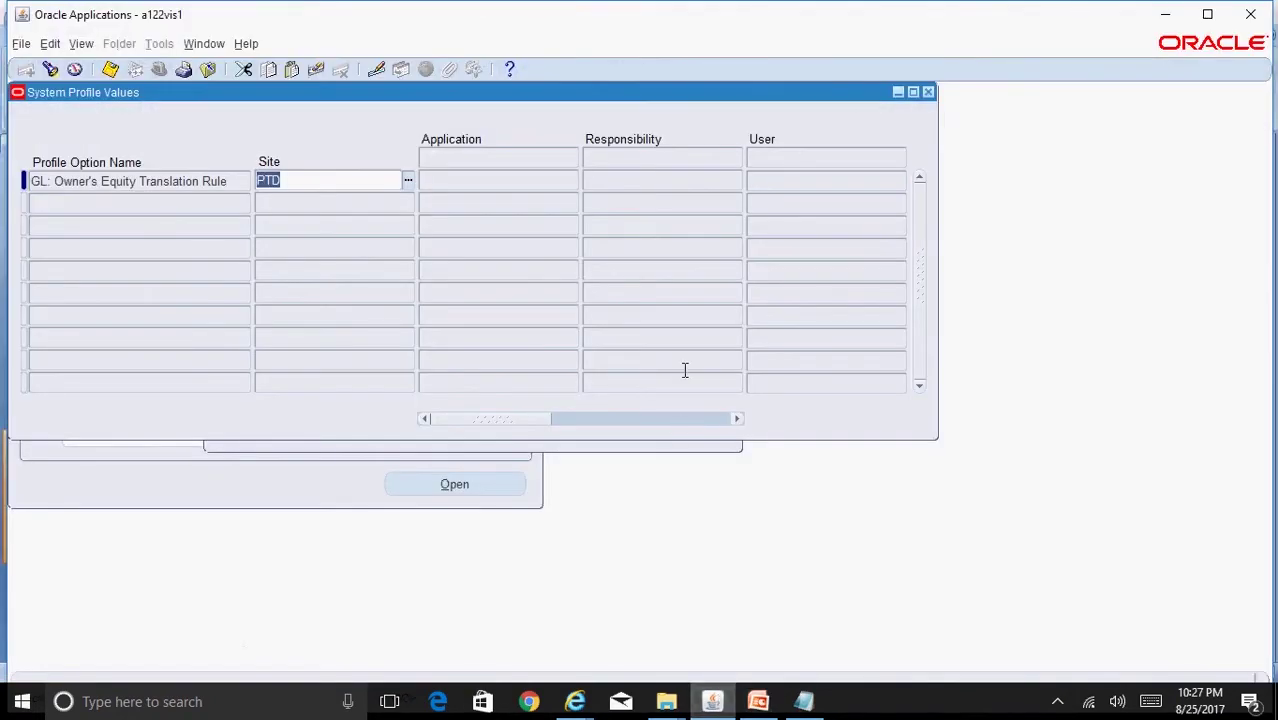
Close the System Profile Values form and switch the responsibility to General Ledger, Vision Operations (USA)
left_click(928, 92)
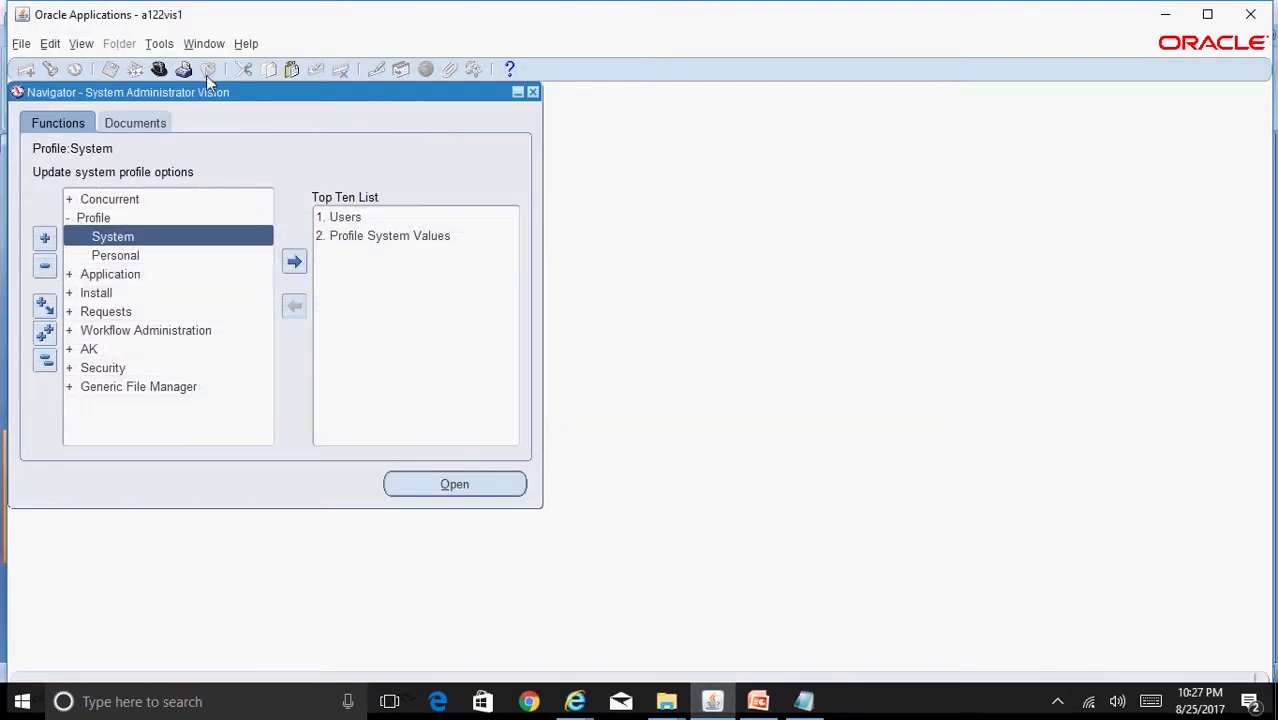
left_click(163, 67)
type("general Ledger%")
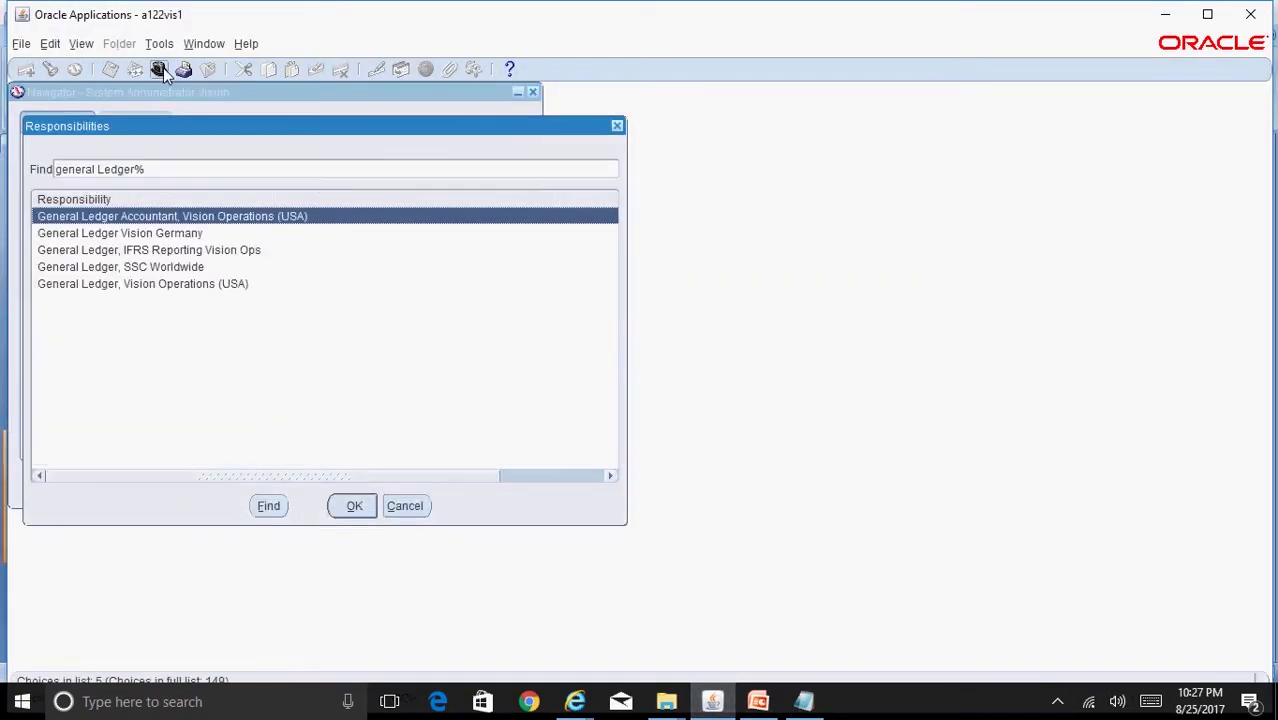
key("Down")
key("Down")
key("Down")
key("Down")
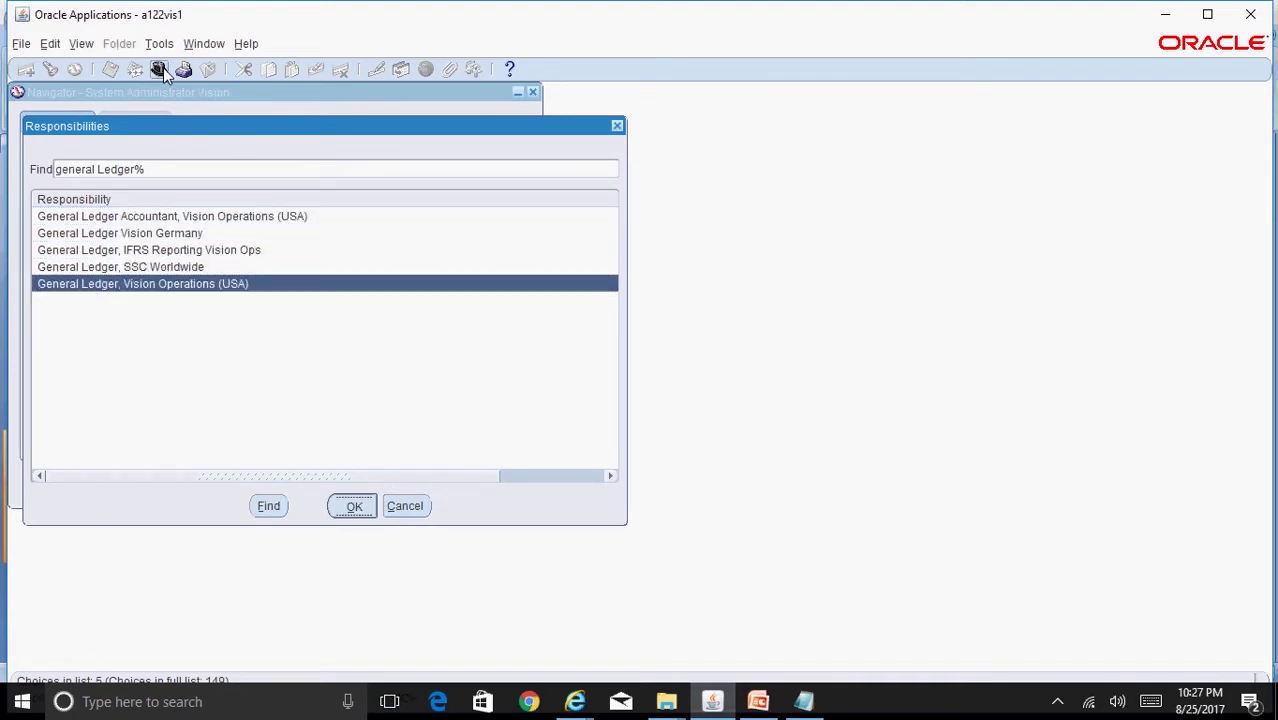
key("Return")
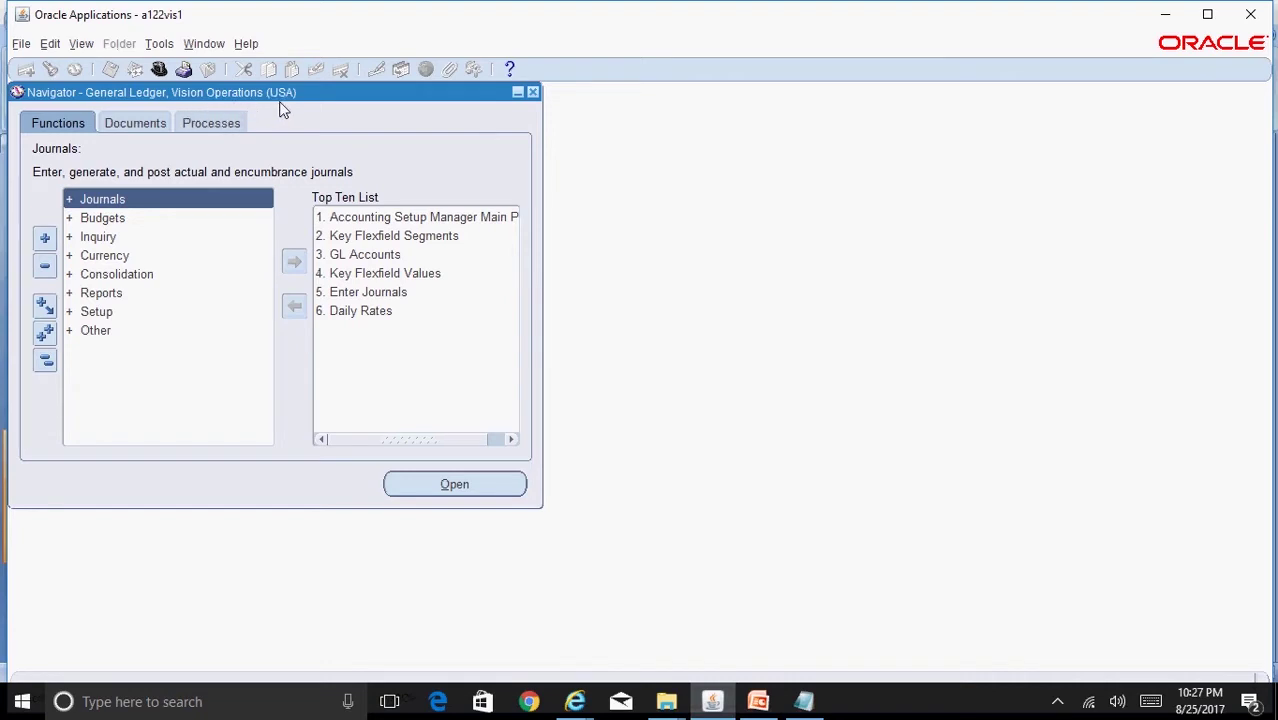
Open the Accounting Setups page of the Accounting Setup Manager from the Financials setup functions
double_click(464, 228)
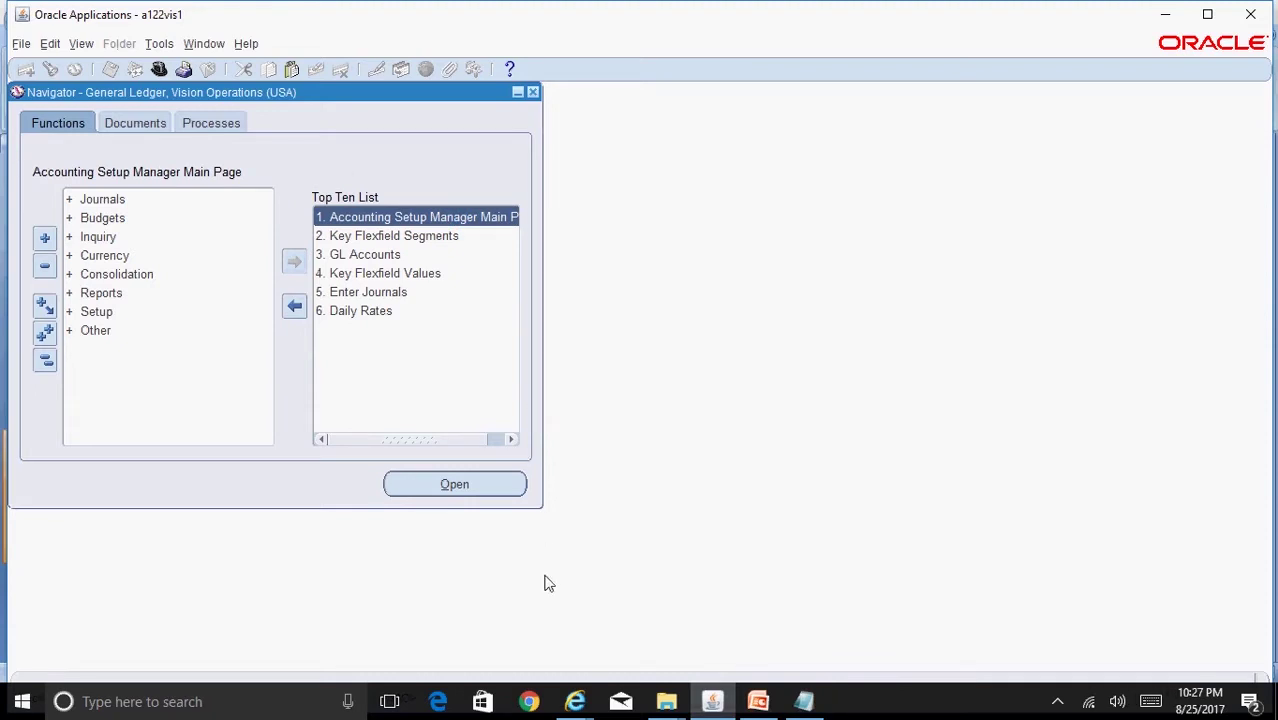
double_click(96, 316)
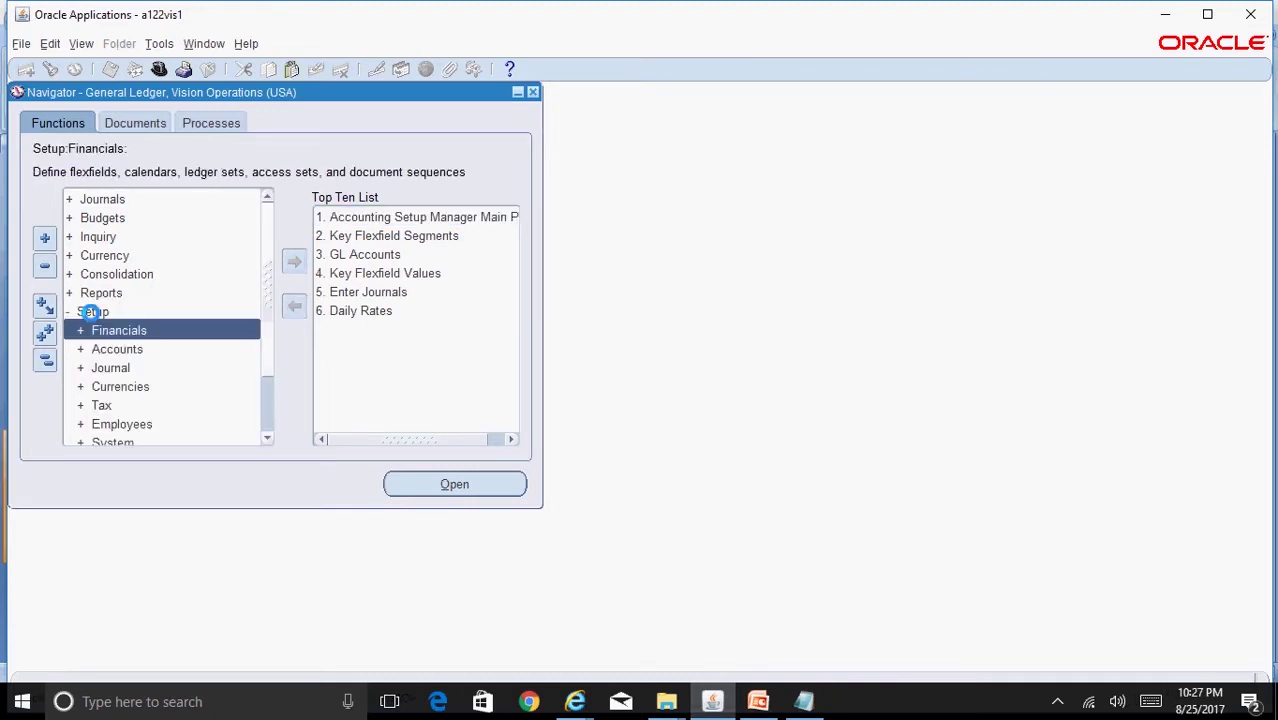
double_click(120, 336)
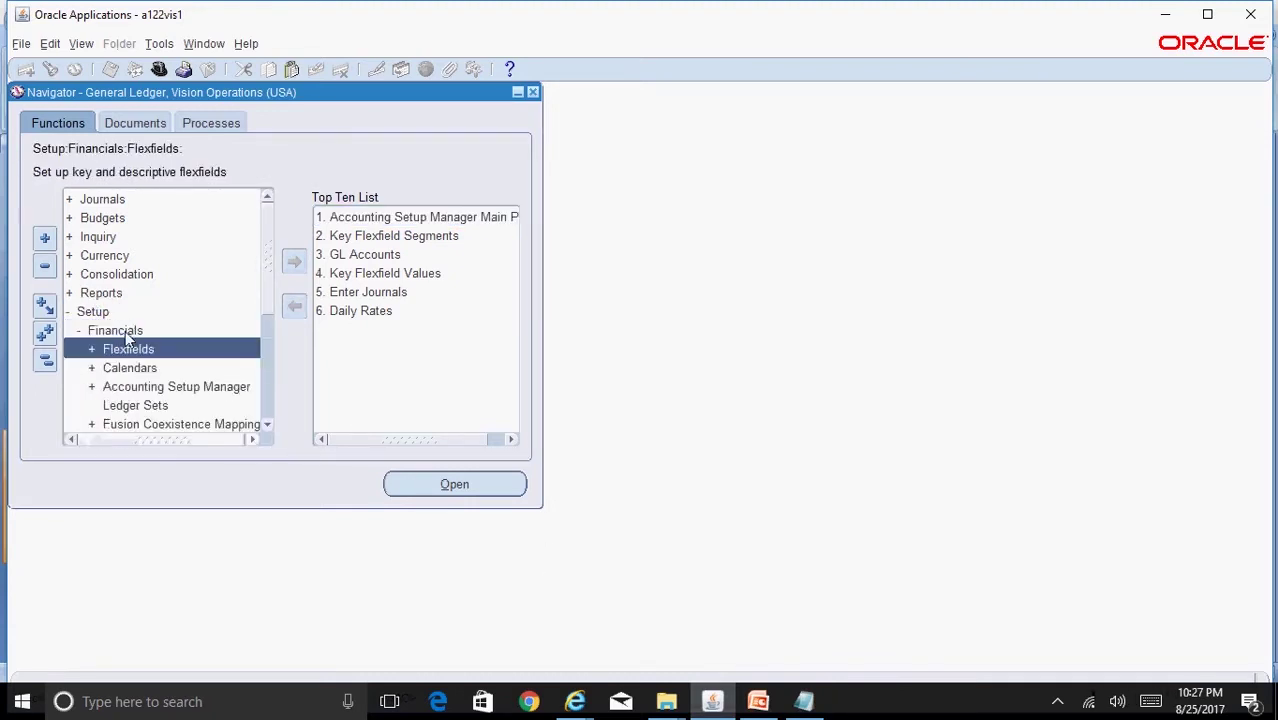
double_click(173, 390)
double_click(195, 401)
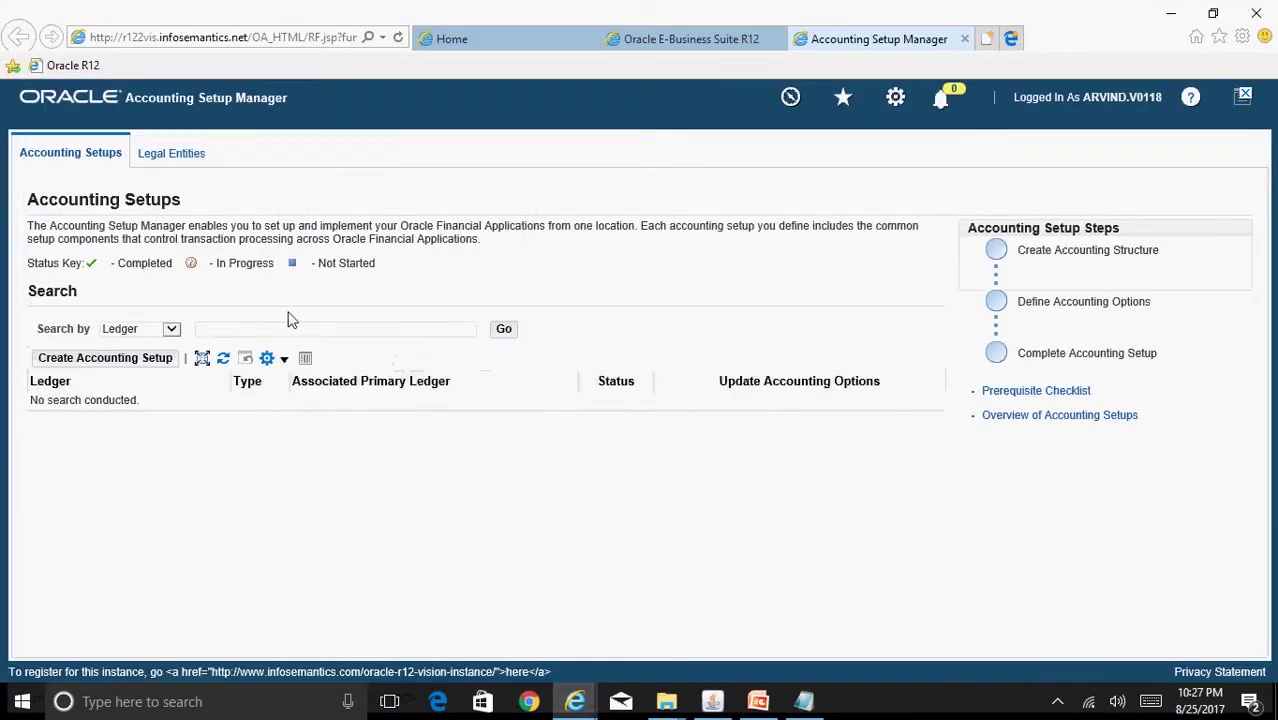
Search the ledgers for "Vision%Ope%" and open the accounting options of the primary ledger Vision Operations (USA)
left_click(241, 330)
type("Vision%Ope%")
left_click(506, 330)
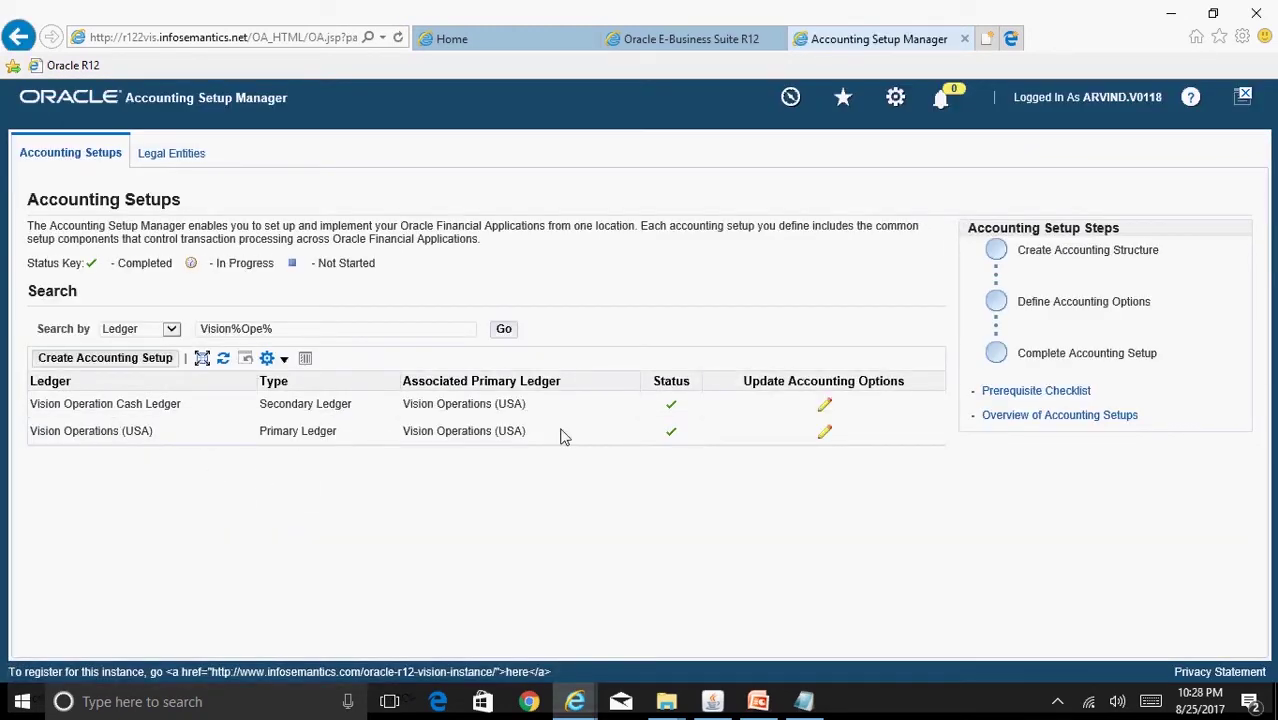
left_click(824, 433)
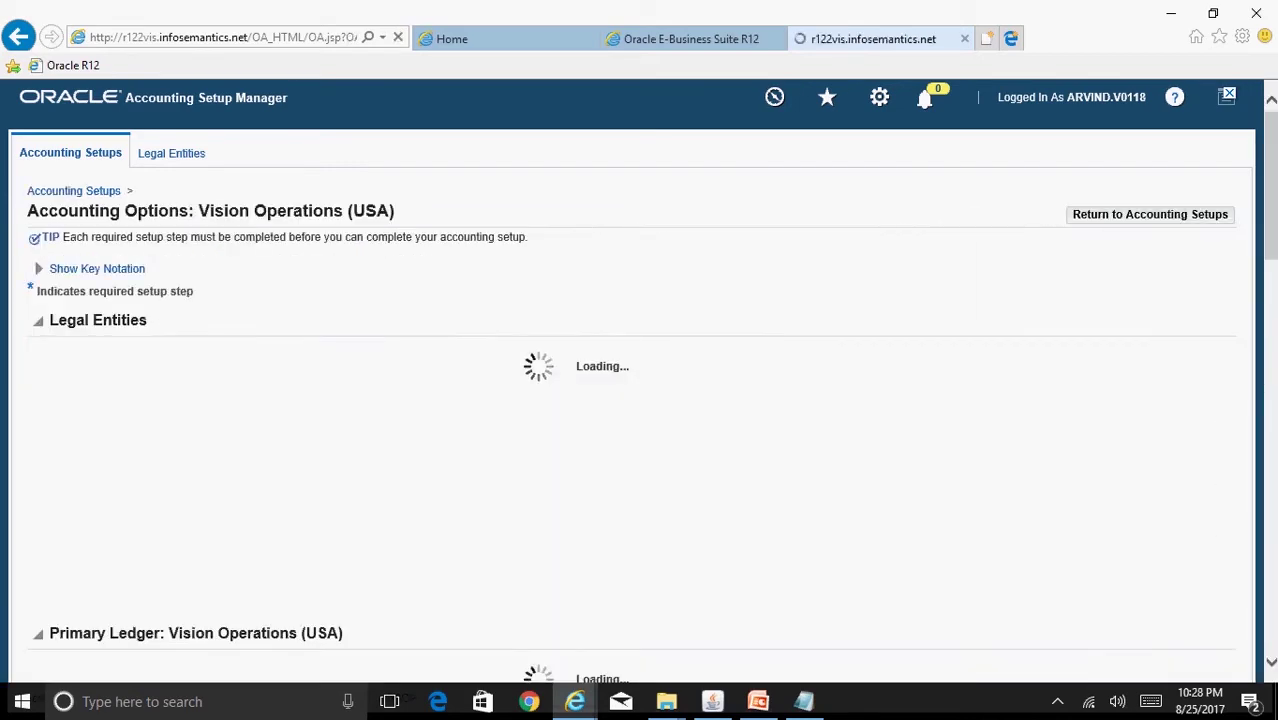
Examine the Currency Translation Options in the Vision Operations (USA) primary ledger's Ledger Options and close the setup page
scroll(640, 380, "down", 3)
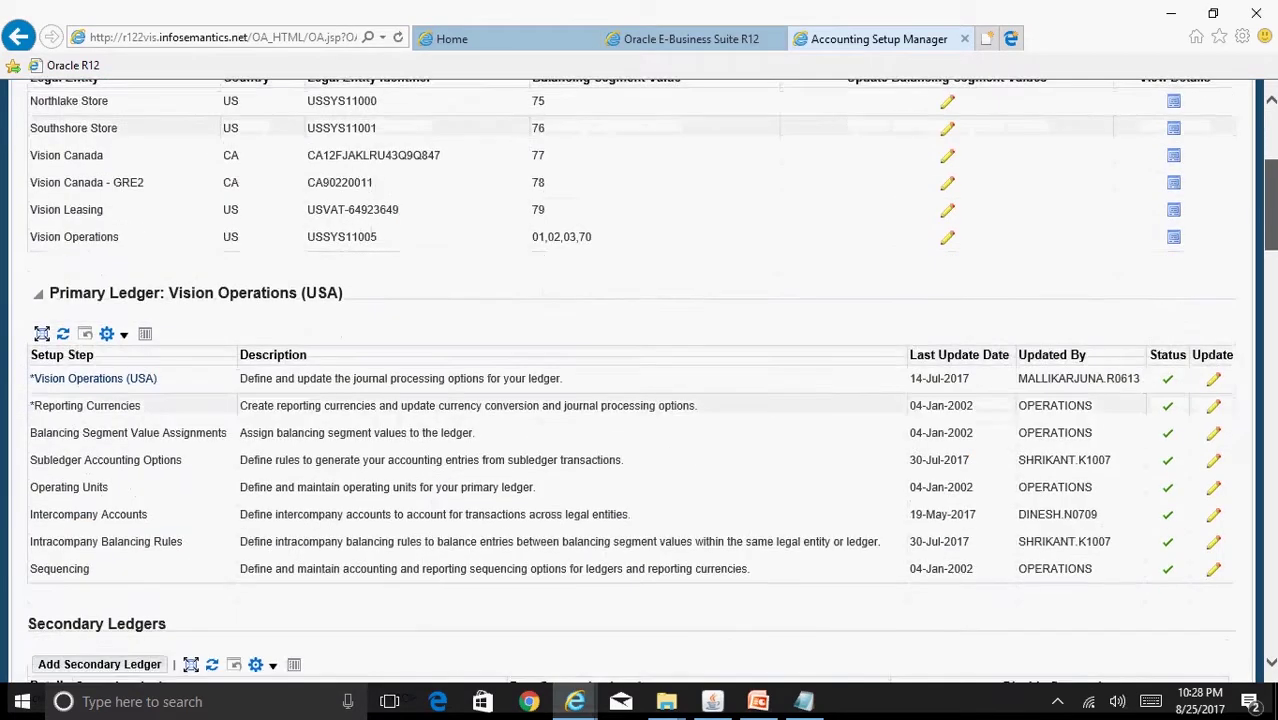
left_click(1214, 372)
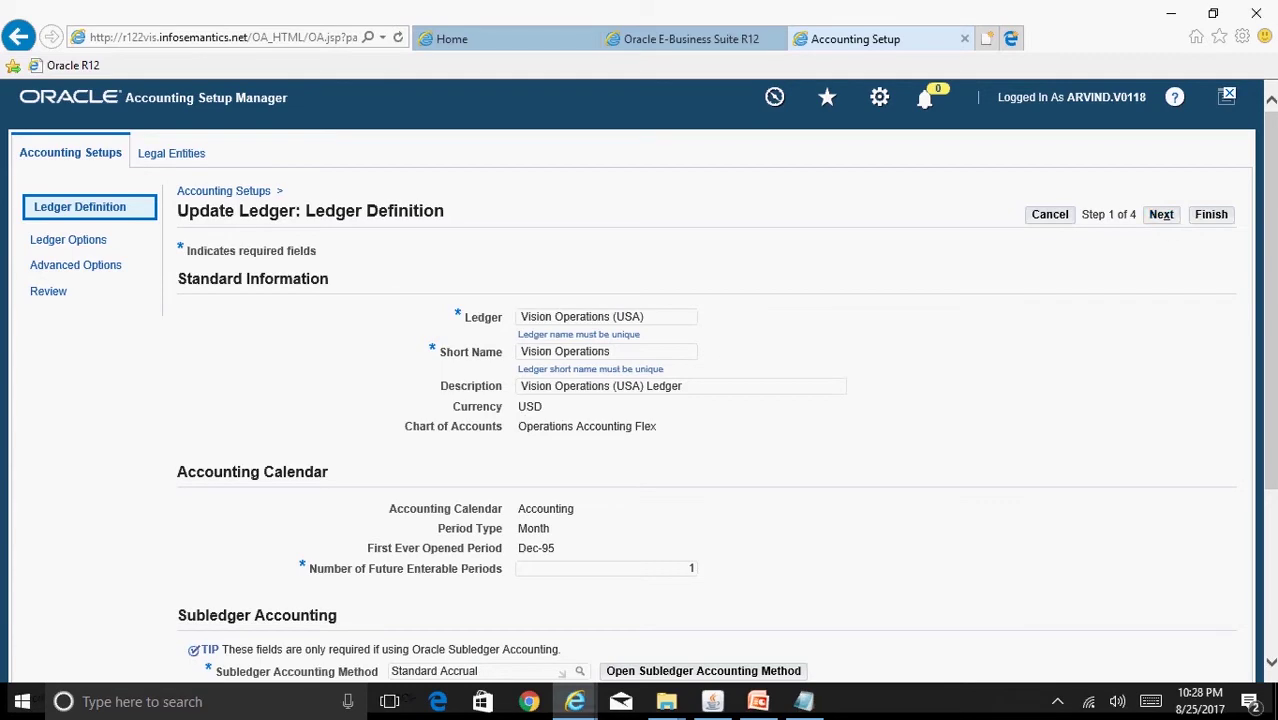
scroll(1161, 300, "down", 3)
left_click(1166, 613)
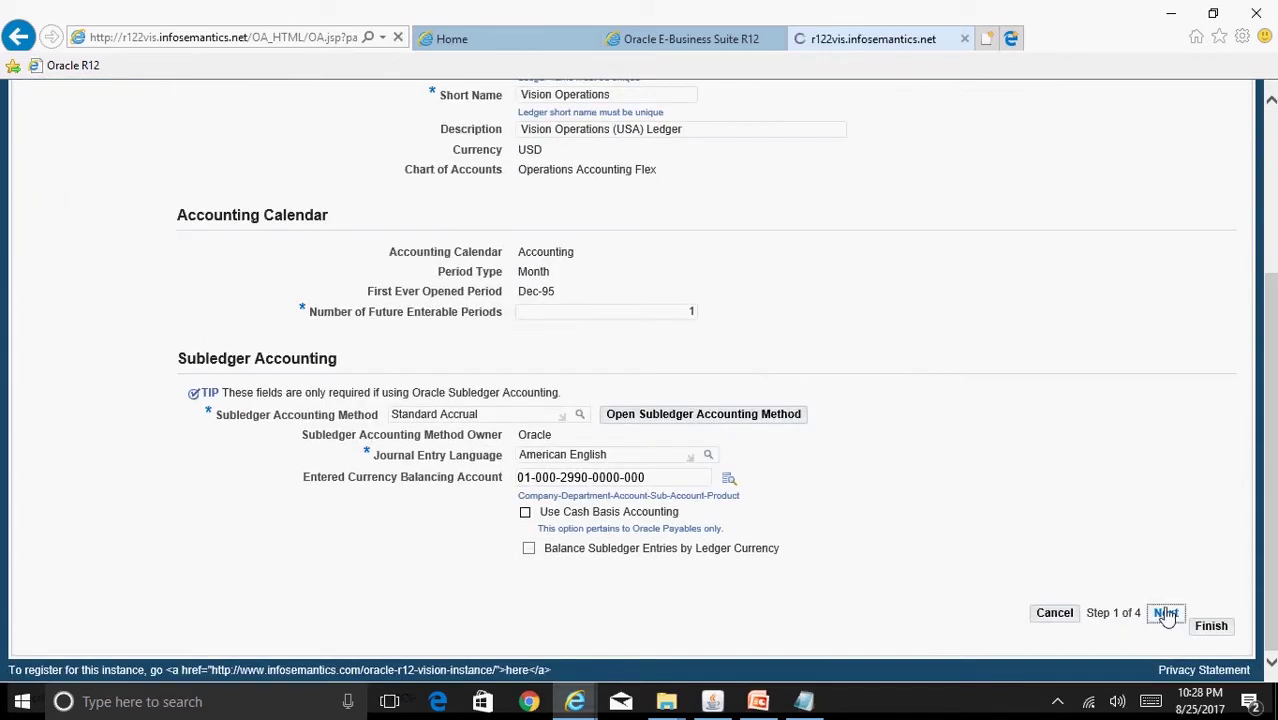
left_click_drag(1271, 278, 1271, 395)
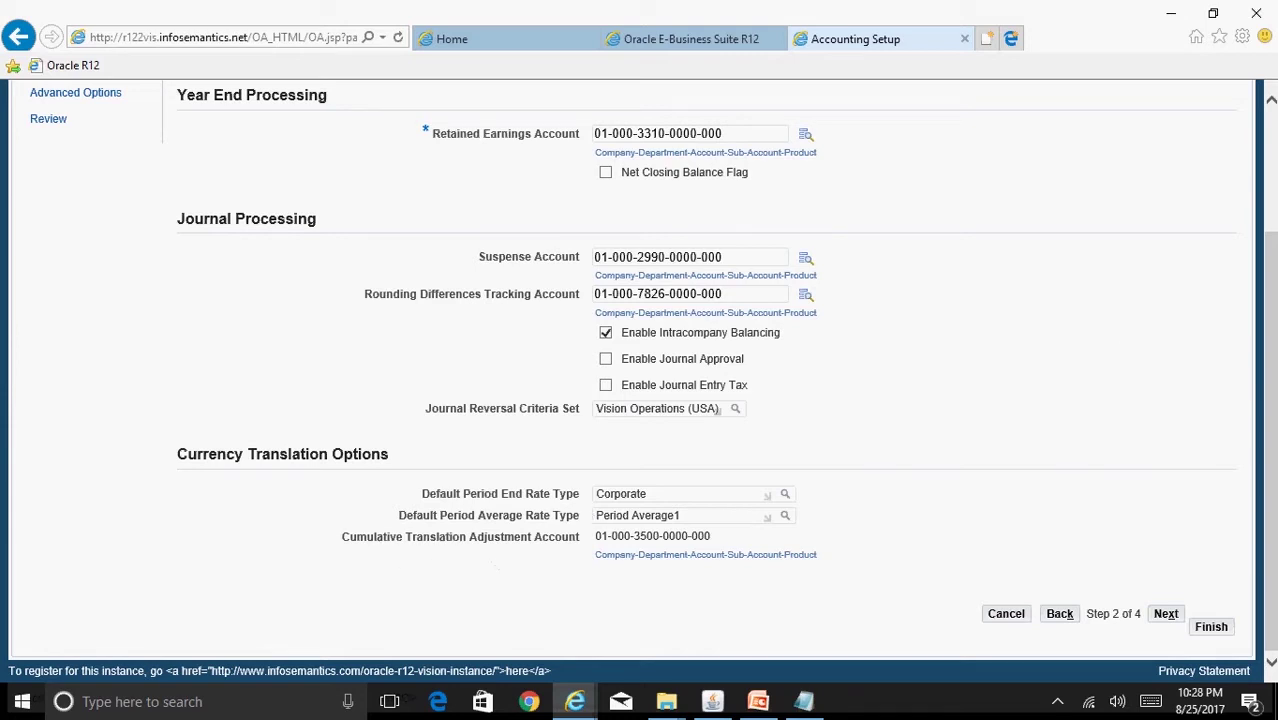
left_click_drag(1265, 318, 1068, 88)
left_click(964, 38)
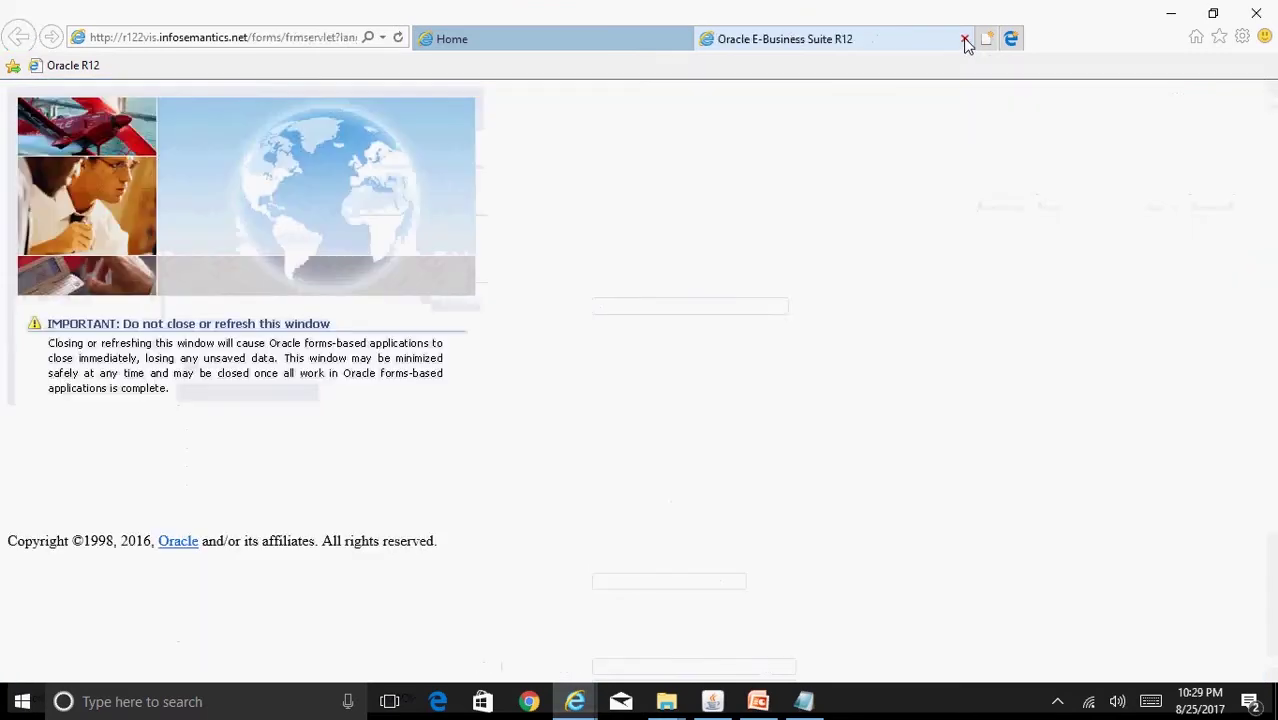
Switch back to Oracle Applications and open the Daily Rates form from the Currencies setup functions
left_click(712, 701)
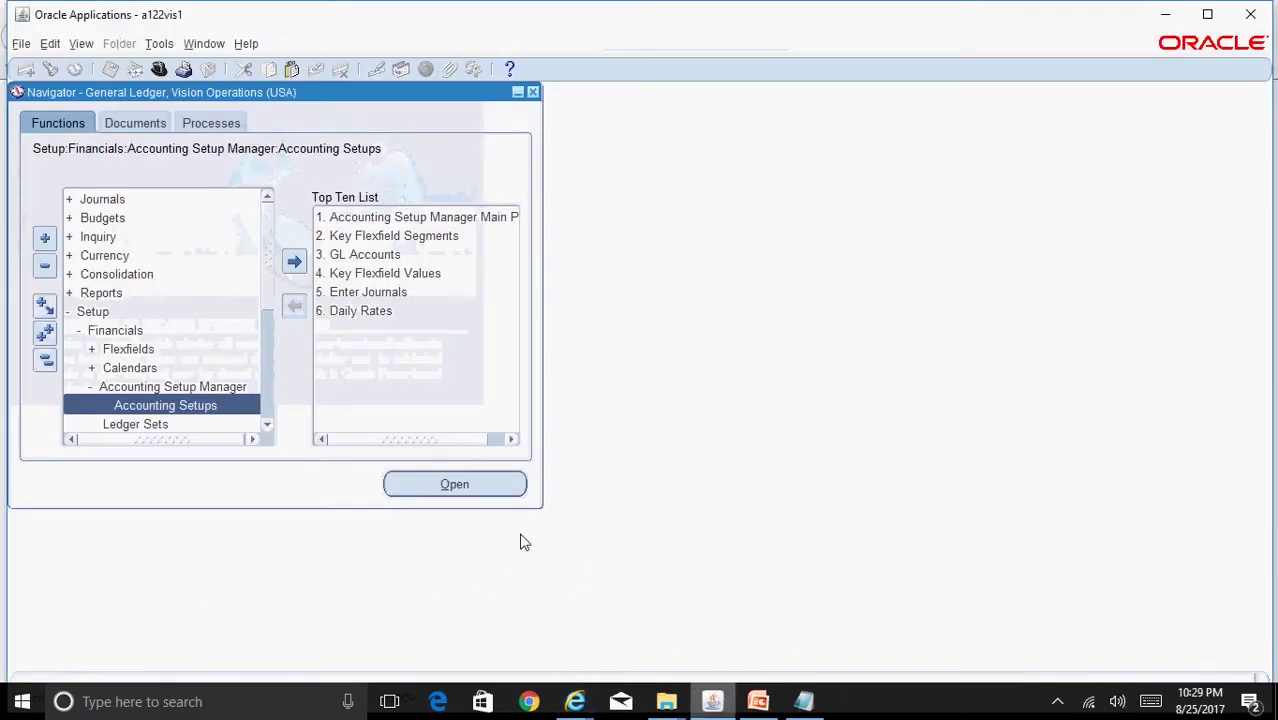
left_click(44, 360)
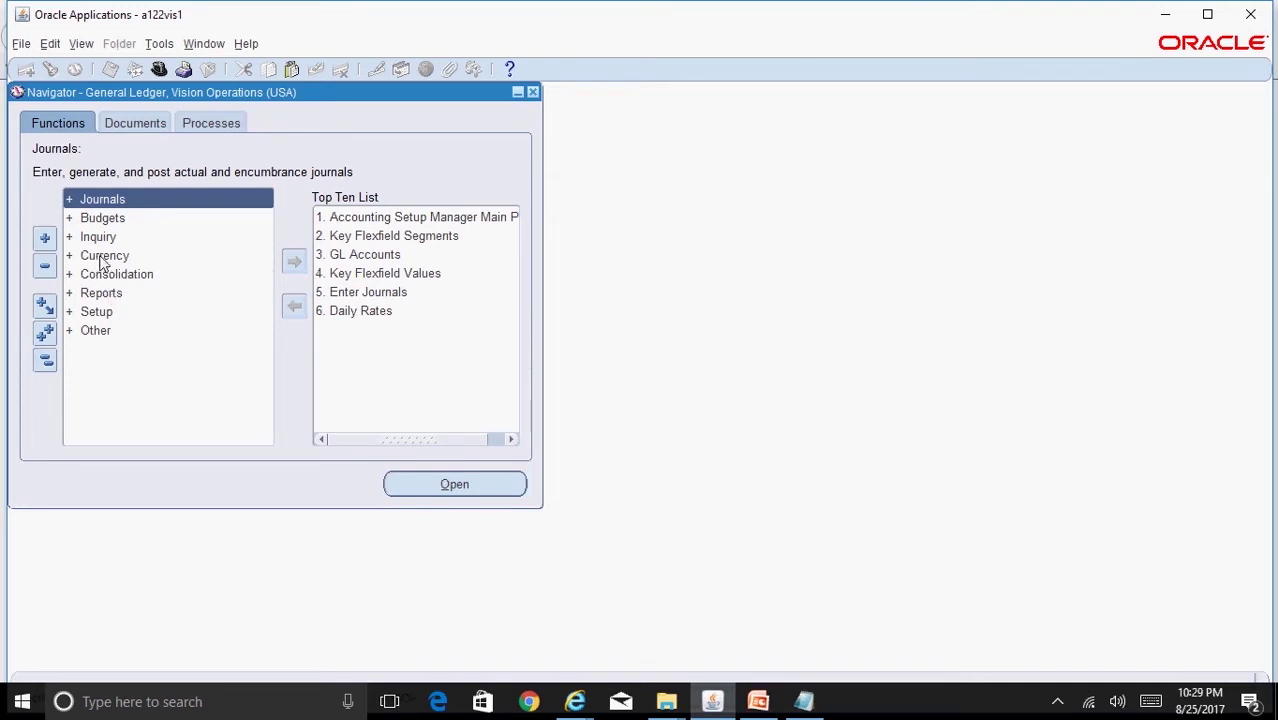
left_click(110, 314)
double_click(110, 314)
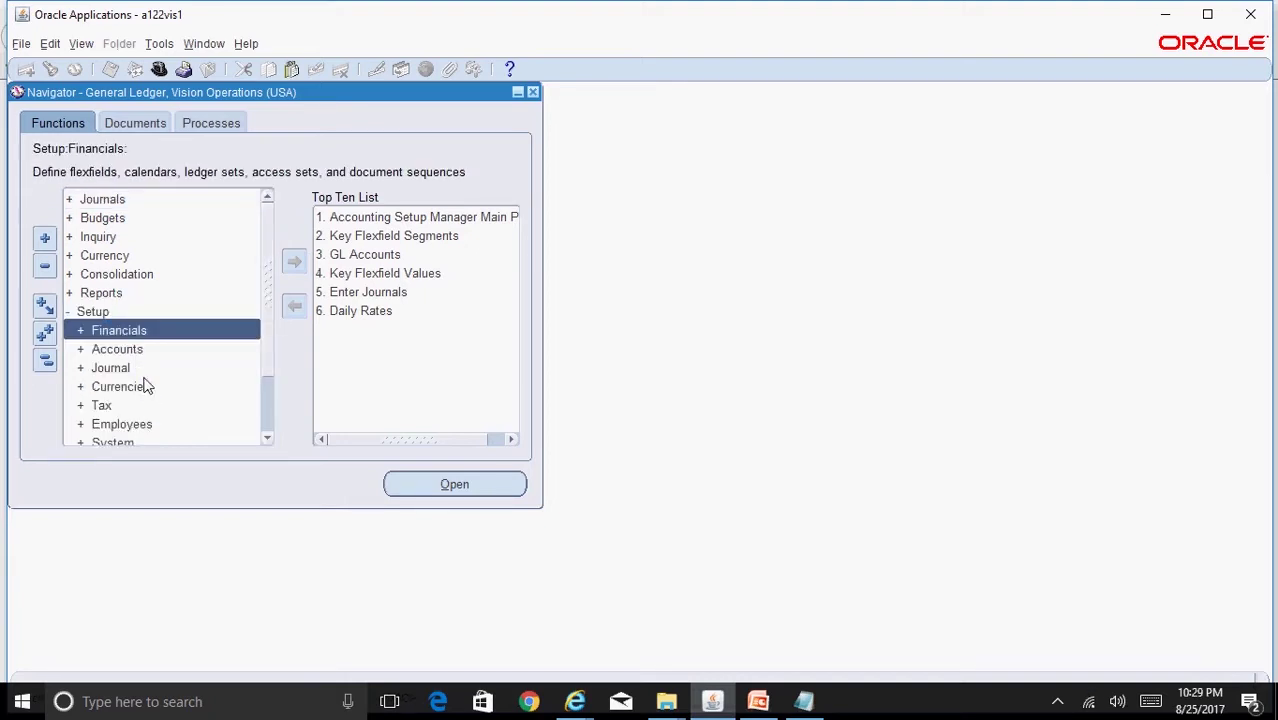
double_click(146, 386)
double_click(170, 424)
double_click(175, 420)
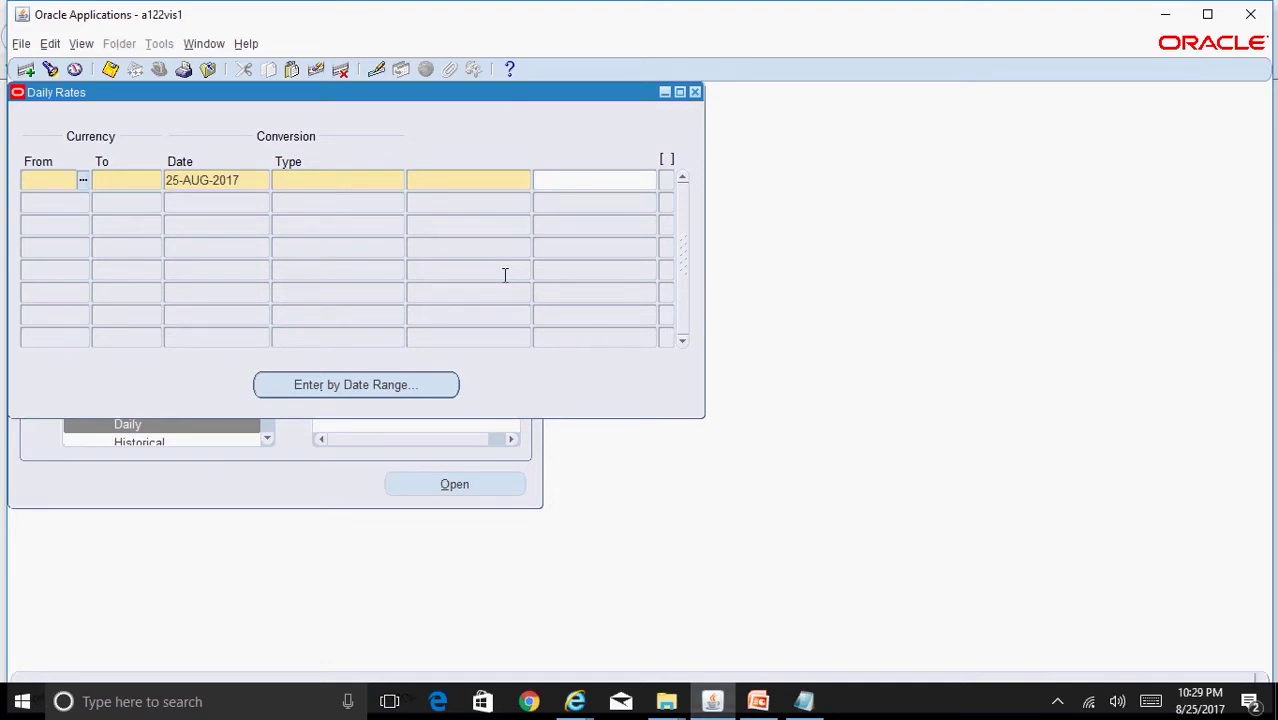
Enter a USD to EUR daily rate of 0.85 dated 31-AUG-2017 with the Corporate conversion type
type("USD")
key("Tab")
type("EUR")
key("Tab")
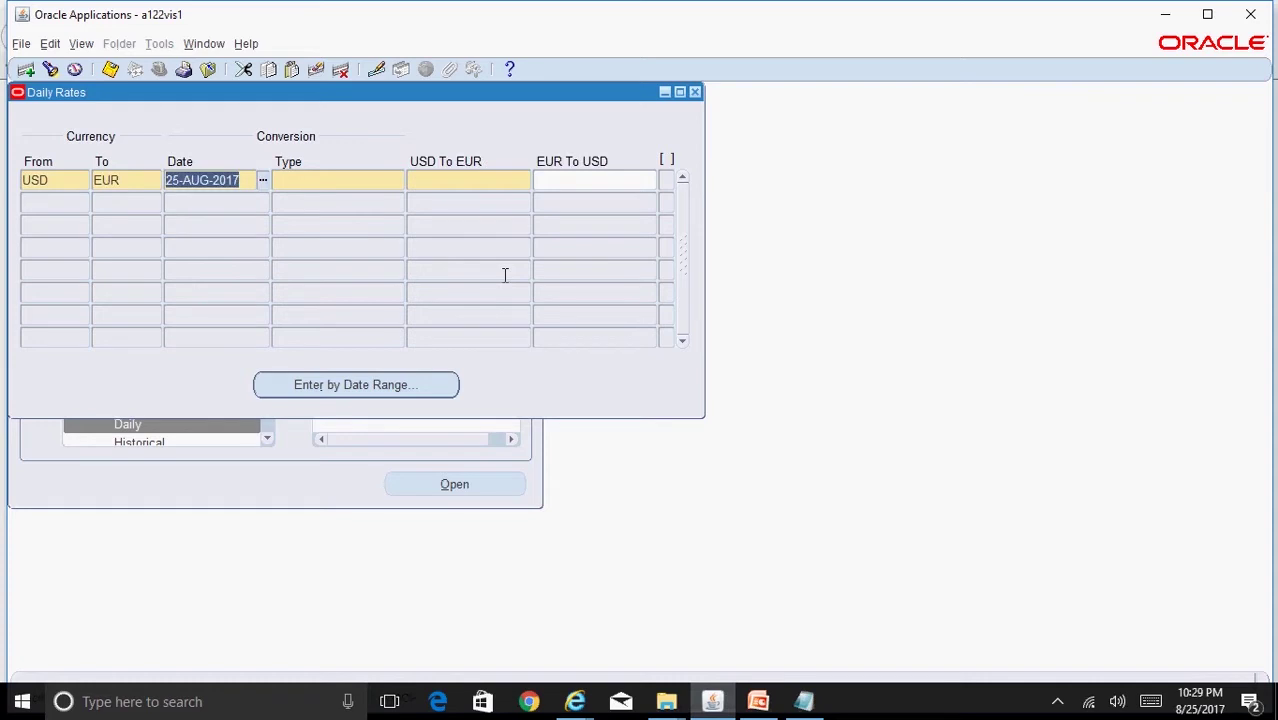
type("31-")
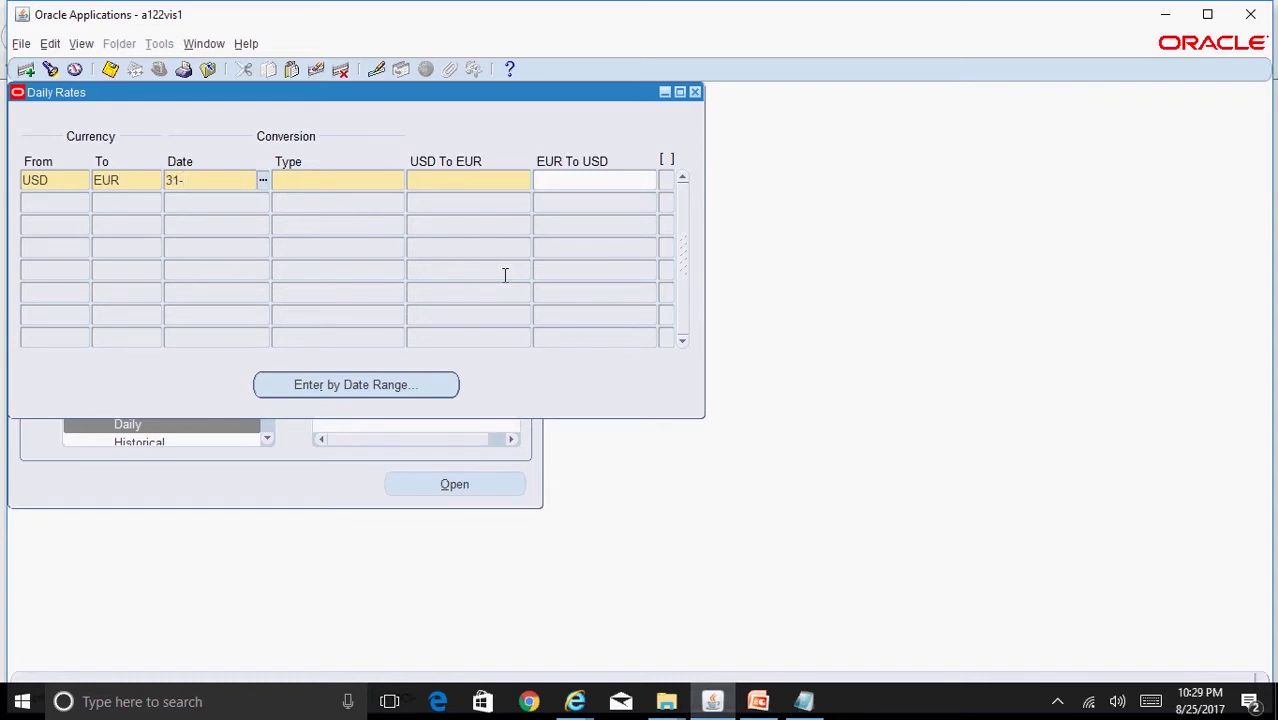
type("AUG-2017")
key("Tab")
type("corpor")
key("Tab")
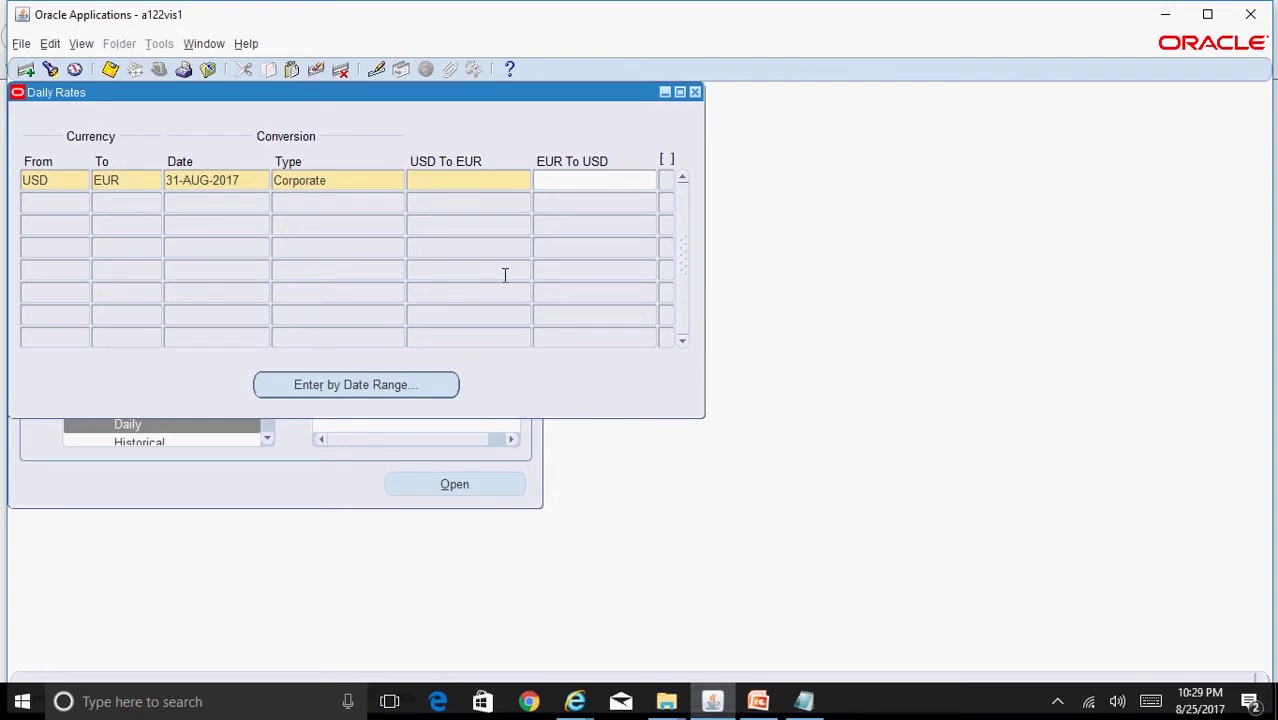
type("0.85")
key("Tab")
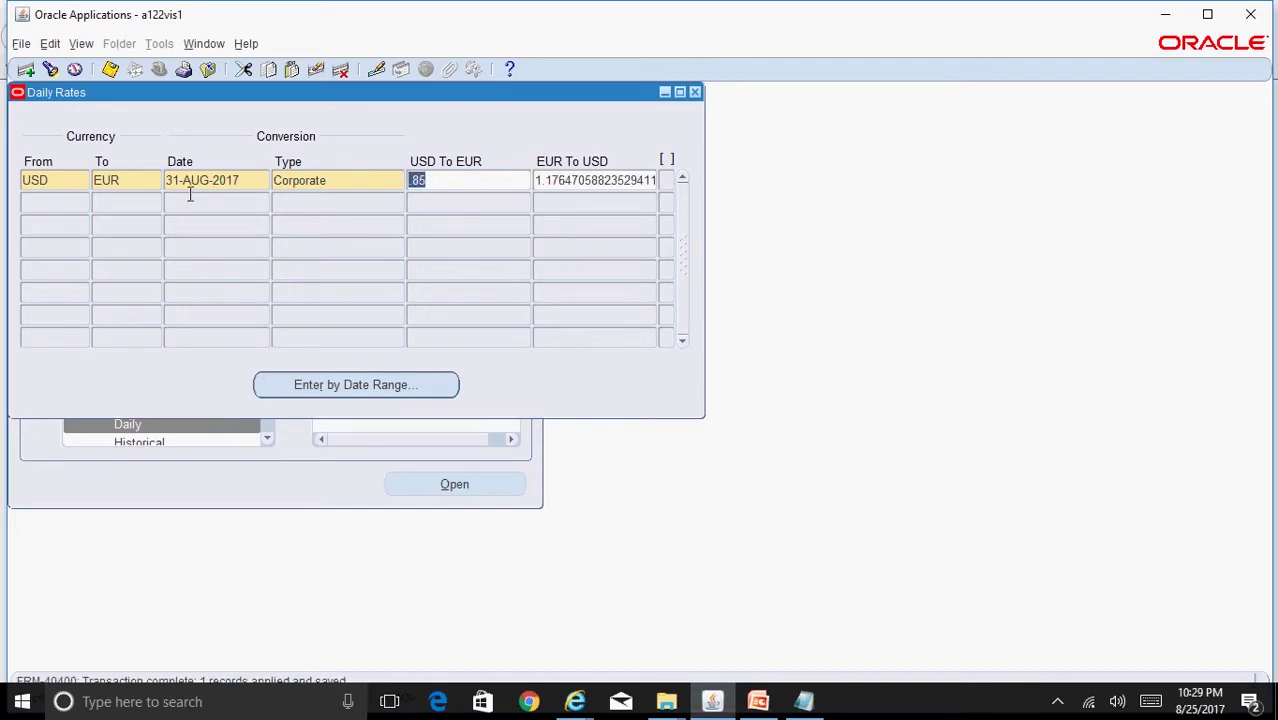
Add a second daily rate row from USD to EUR dated 31-AUG-2017
left_click(48, 208)
type("USD")
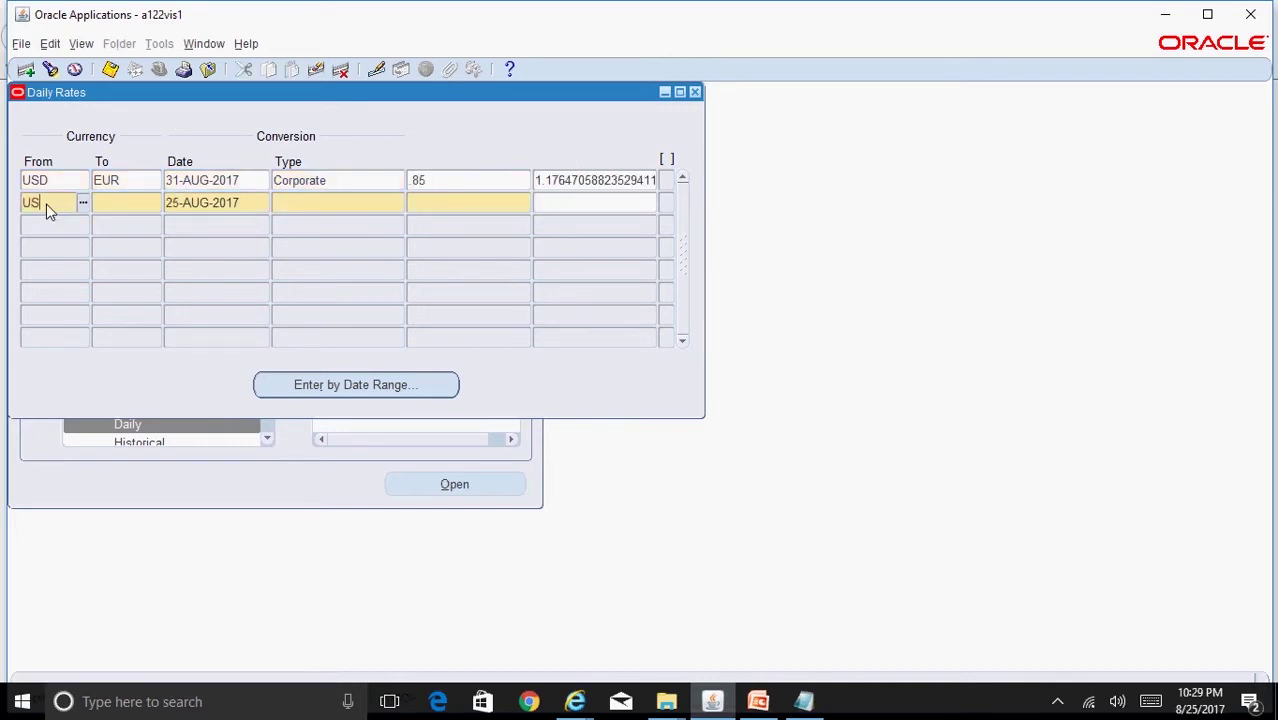
key("Tab")
type("EUR")
key("Tab")
type("31-AUG-2017")
key("Tab")
Search the conversion types for "period%Ave%1" and assign Period Average1 to the second rate row
type("period")
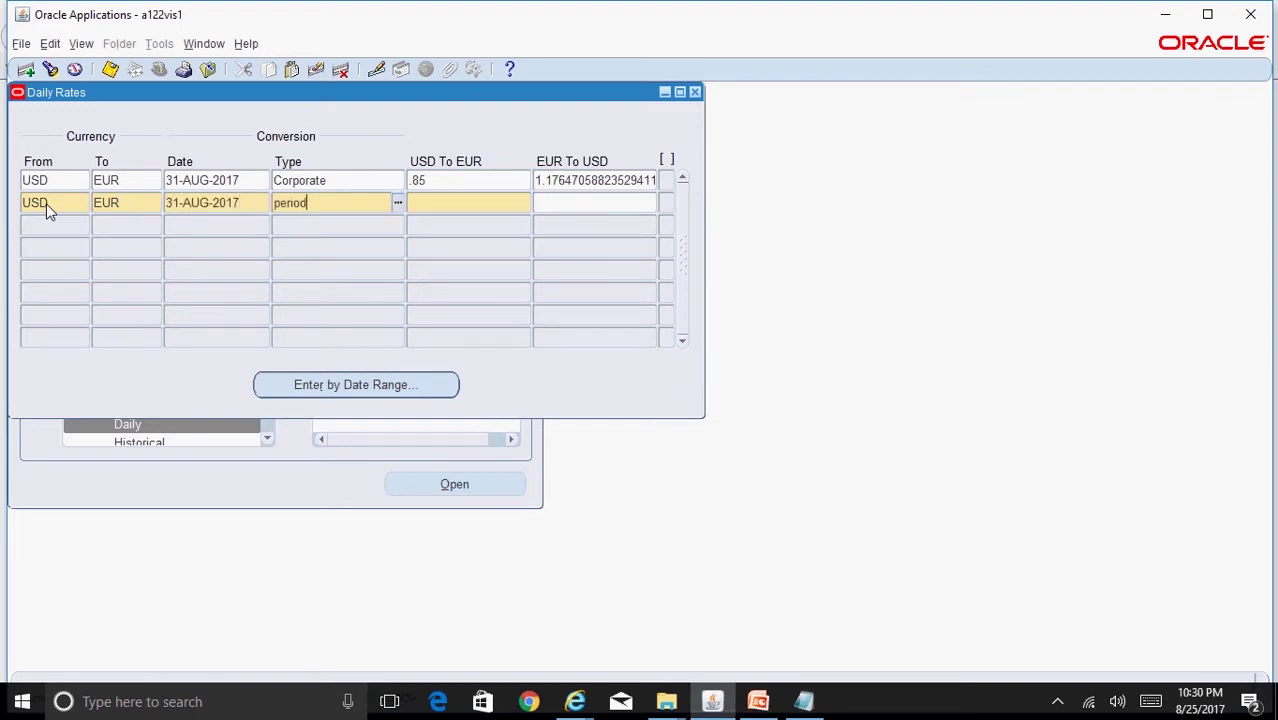
type("%Ave%1")
key("Tab")
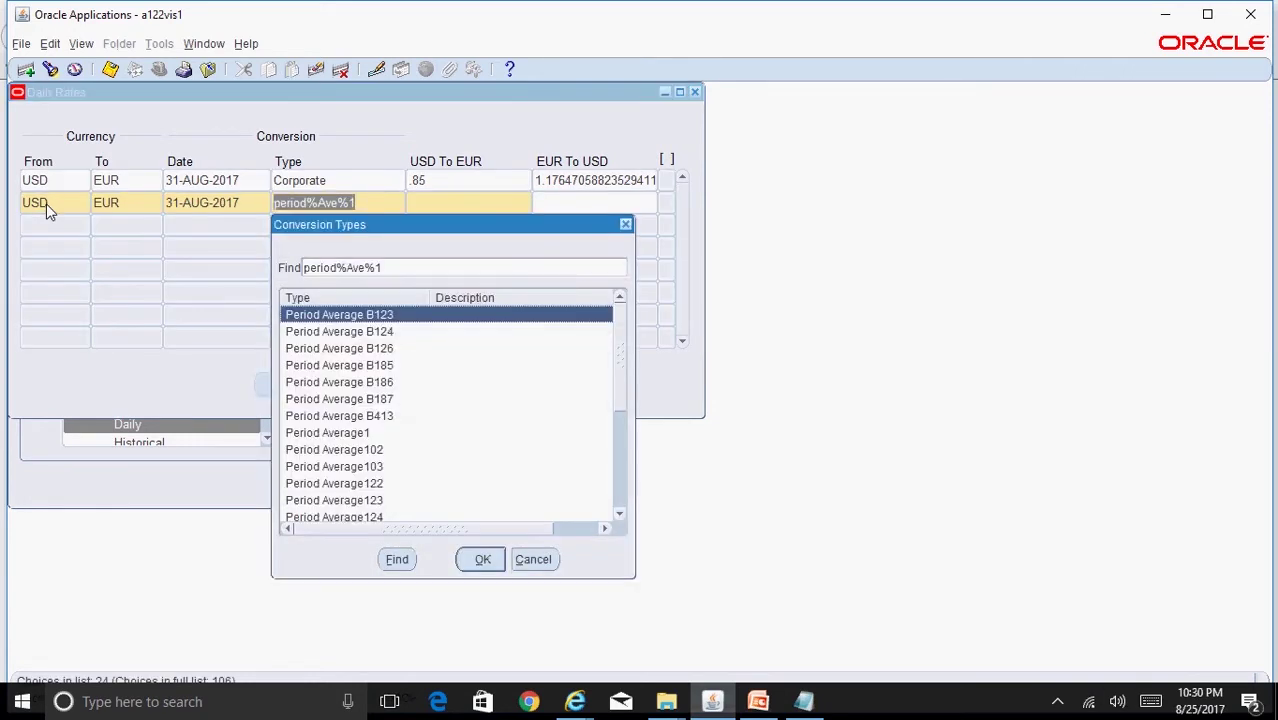
key("Down")
key("Down")
key("Down")
key("Down")
key("Down")
key("Down")
key("Down")
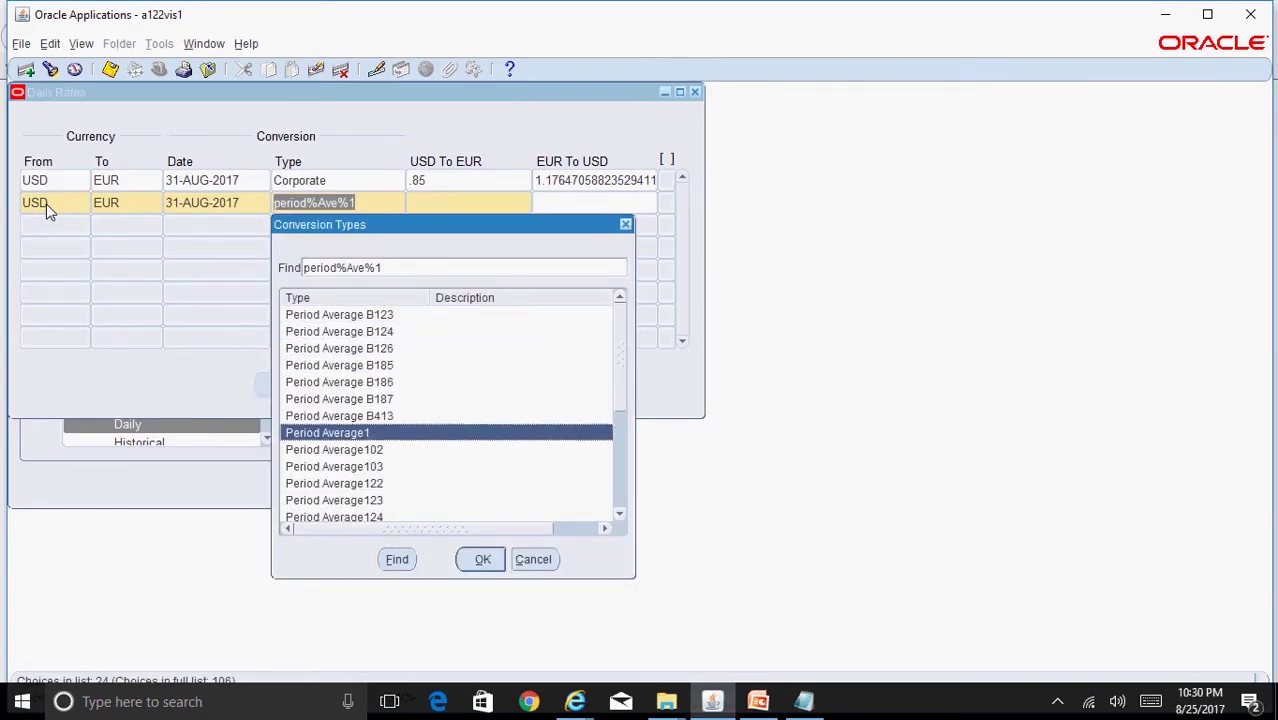
key("Return")
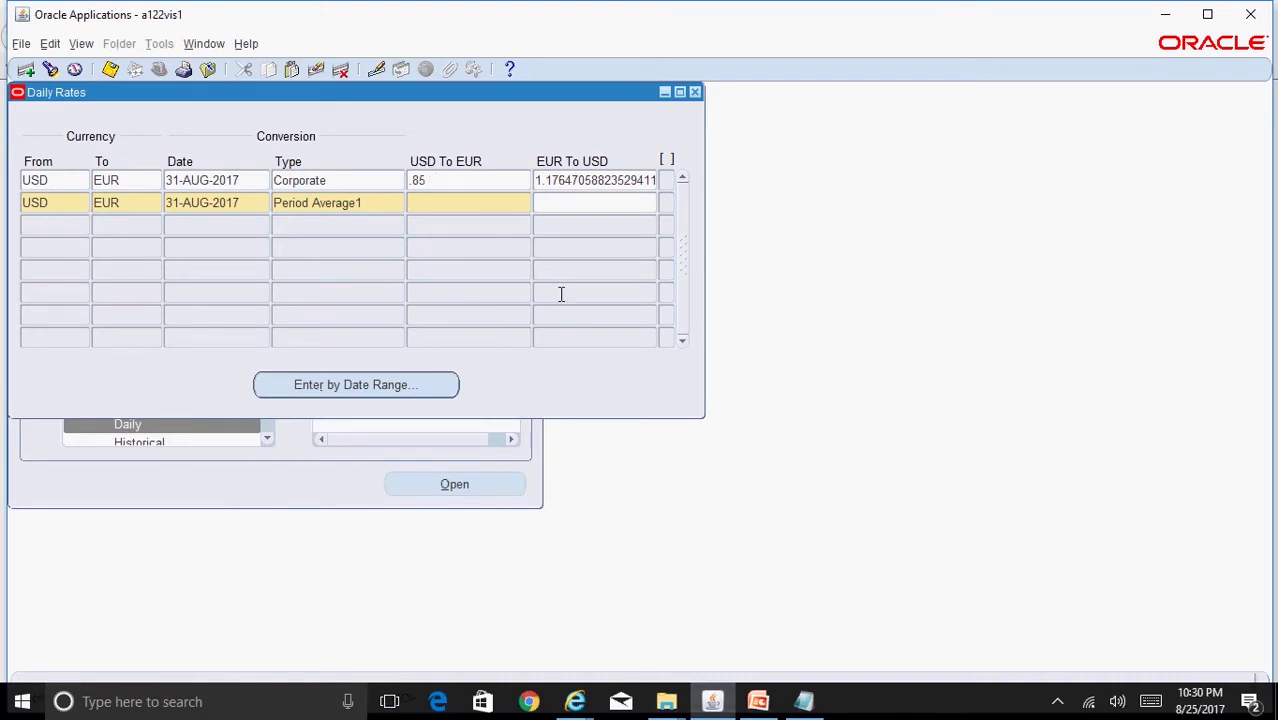
Set the USD to EUR rate of the Period Average1 row to 0.80 and save it
type("0.80")
key("Tab")
key("ctrl+s")
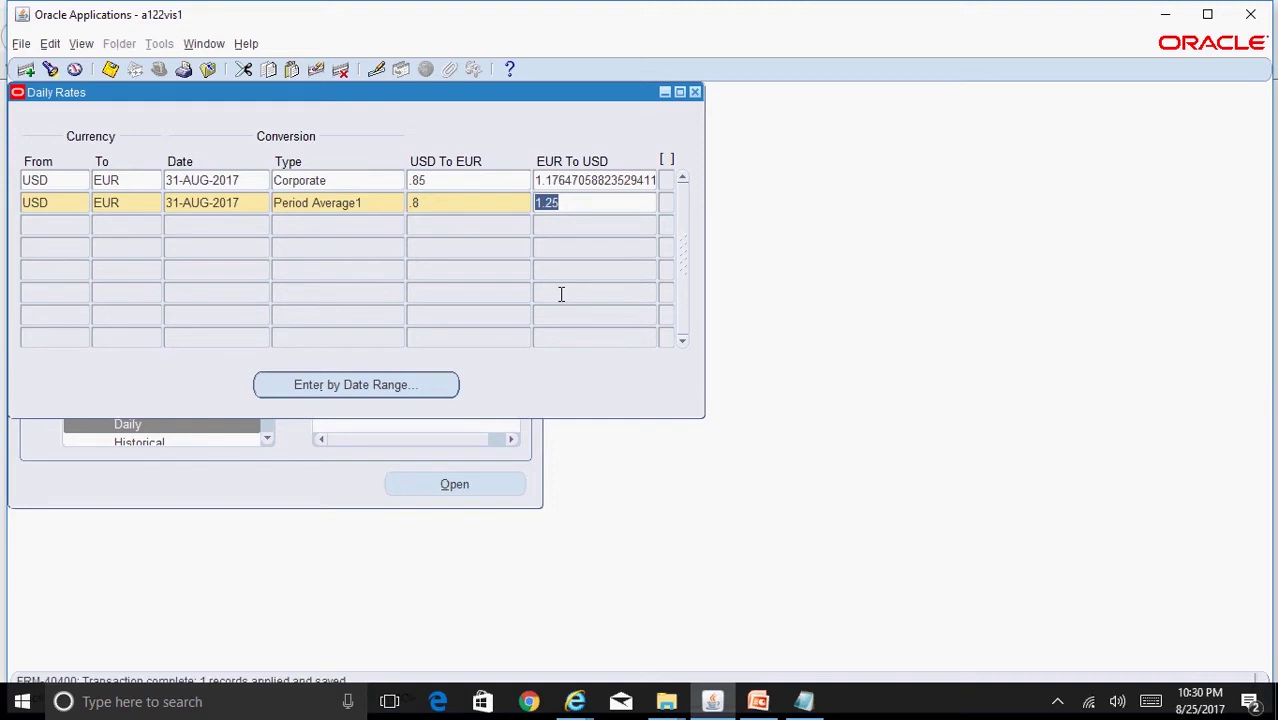
left_click(247, 204)
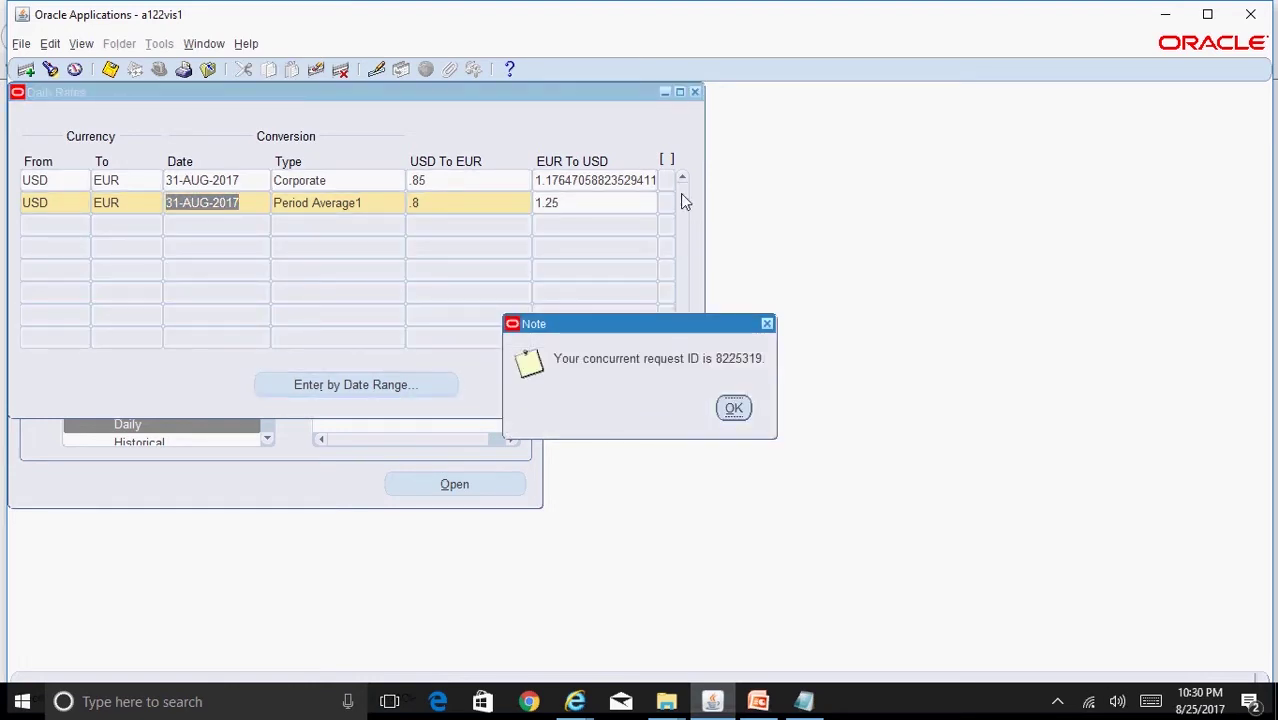
Dismiss the concurrent request note and find all of your own requests
left_click(731, 408)
key("alt+v")
key("r")
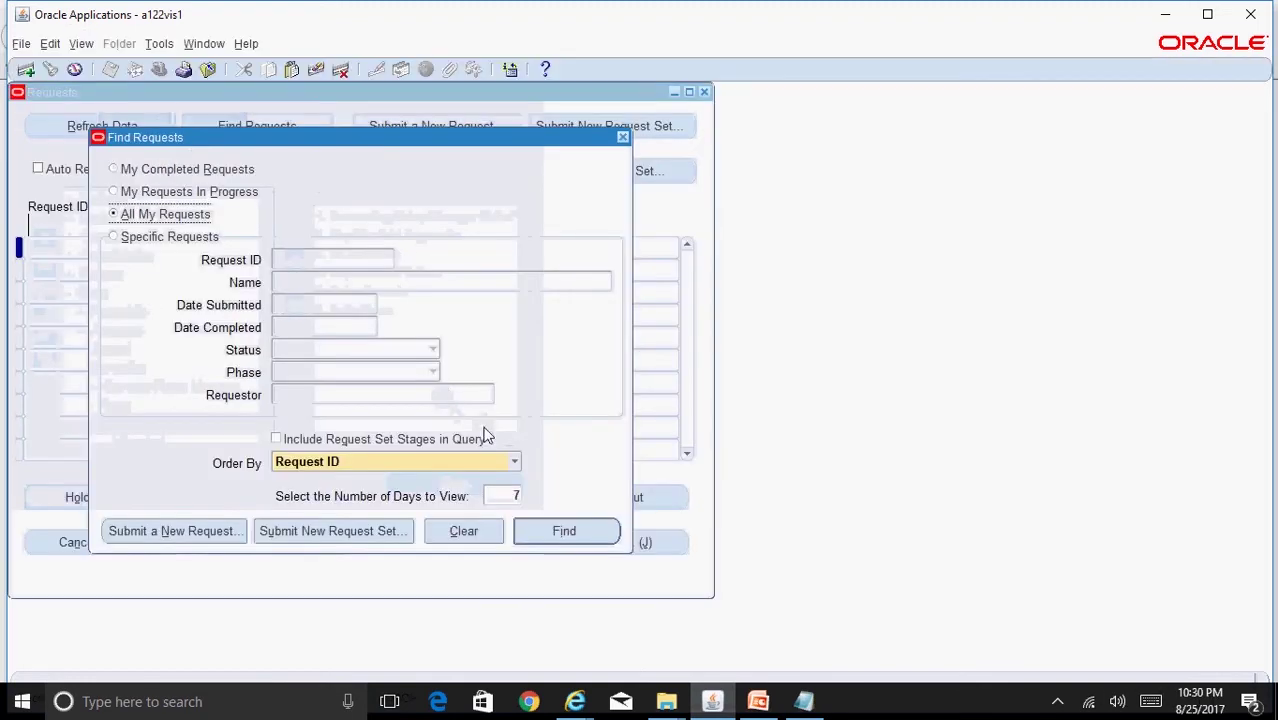
left_click(566, 529)
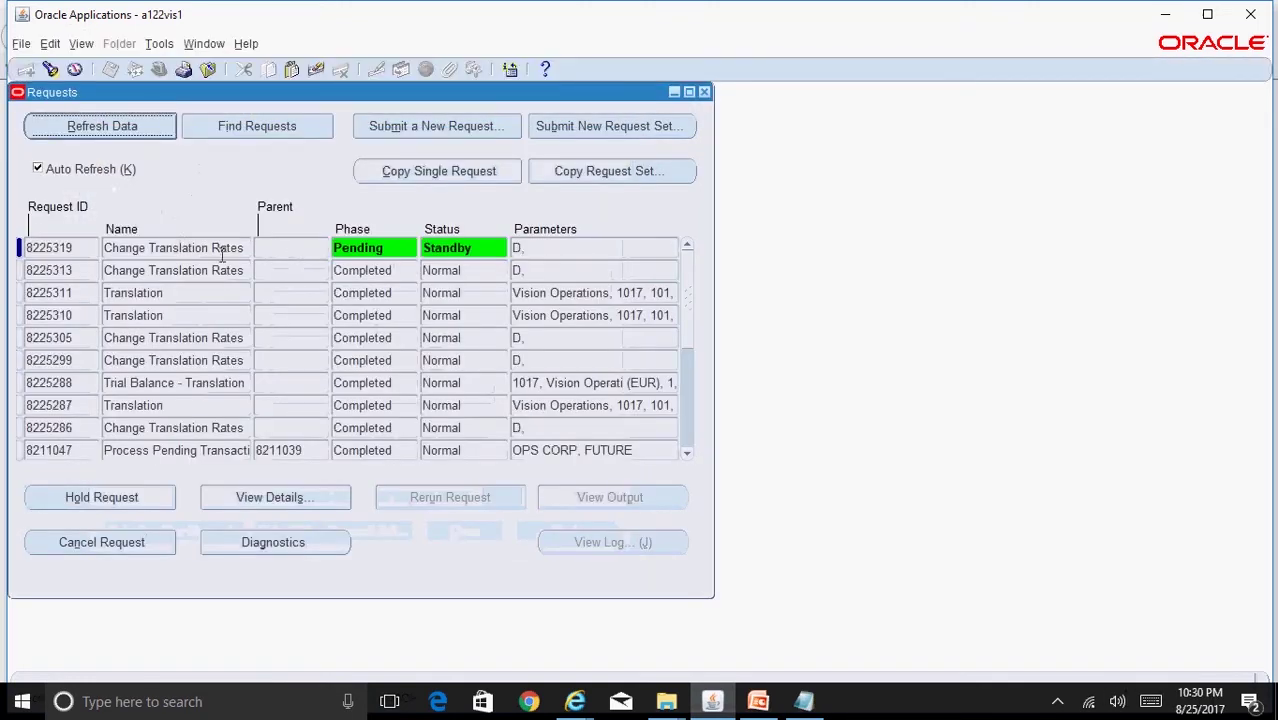
Refresh the request list until the newest Change Translation Rates request completes, and close the Requests window
left_click(105, 127)
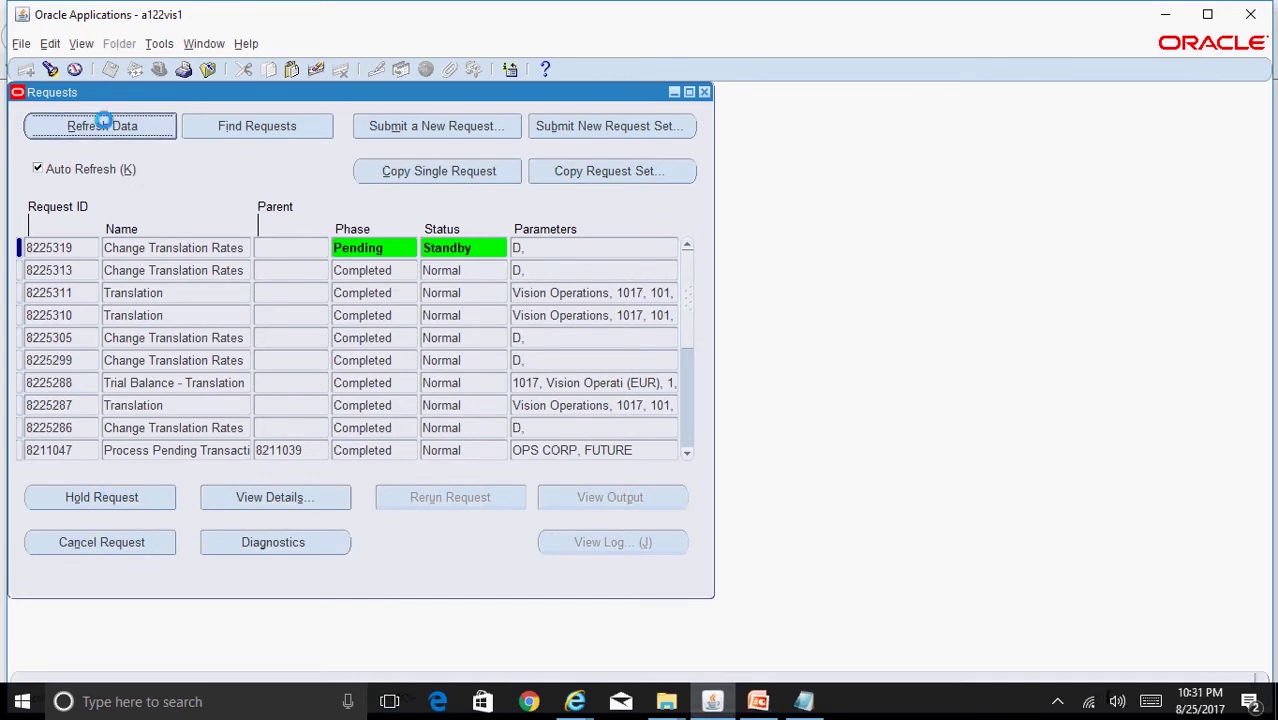
left_click(105, 124)
left_click(201, 251)
left_click(132, 131)
left_click(132, 131)
left_click(132, 131)
left_click(132, 131)
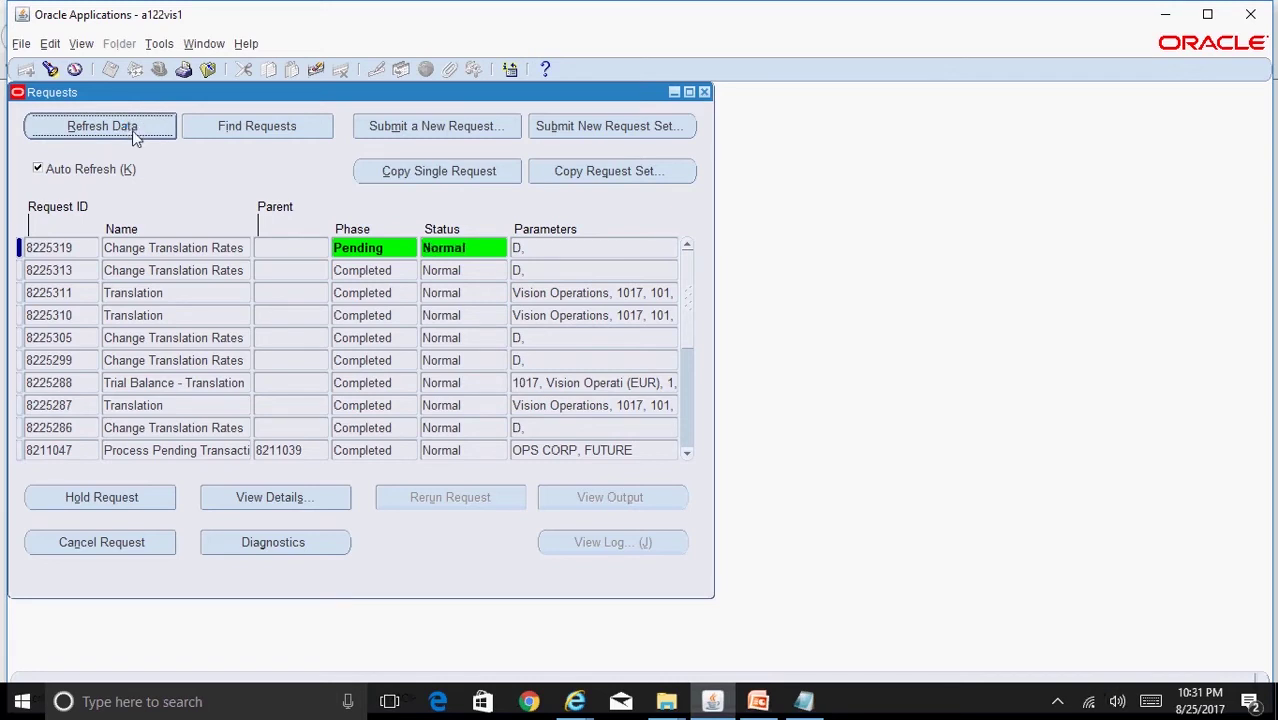
left_click(132, 130)
left_click(132, 130)
left_click(132, 130)
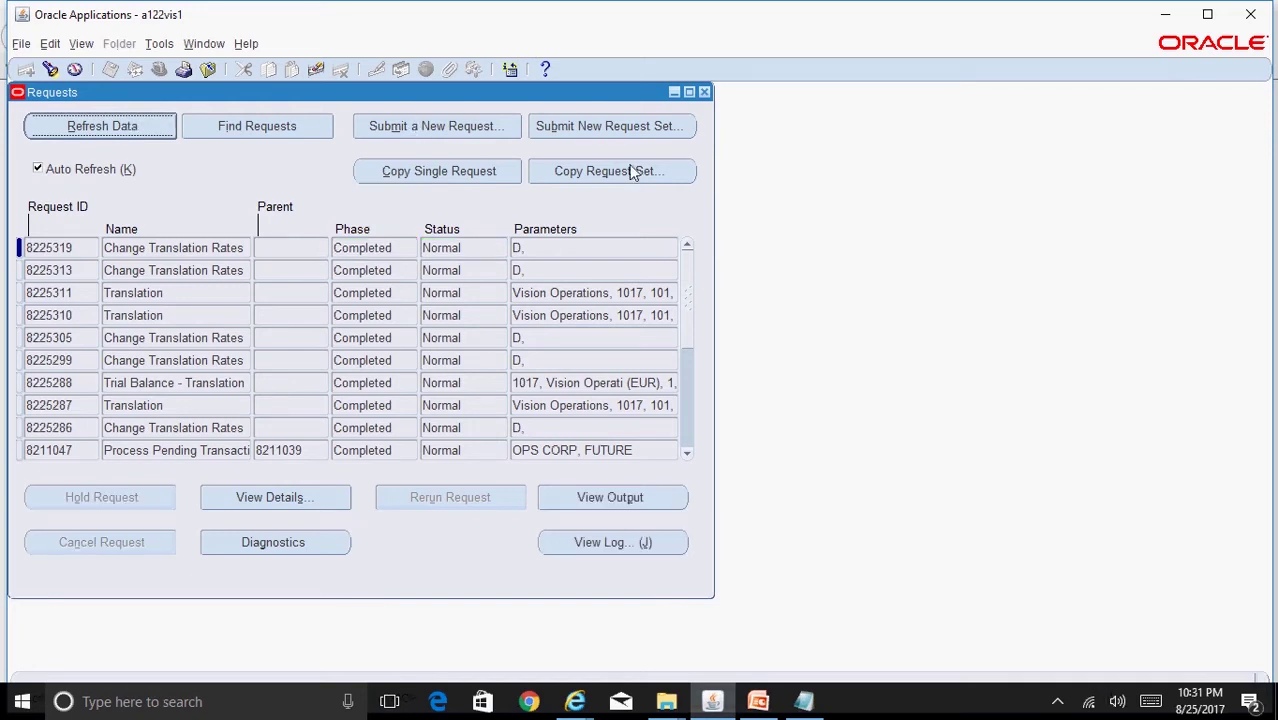
left_click(705, 93)
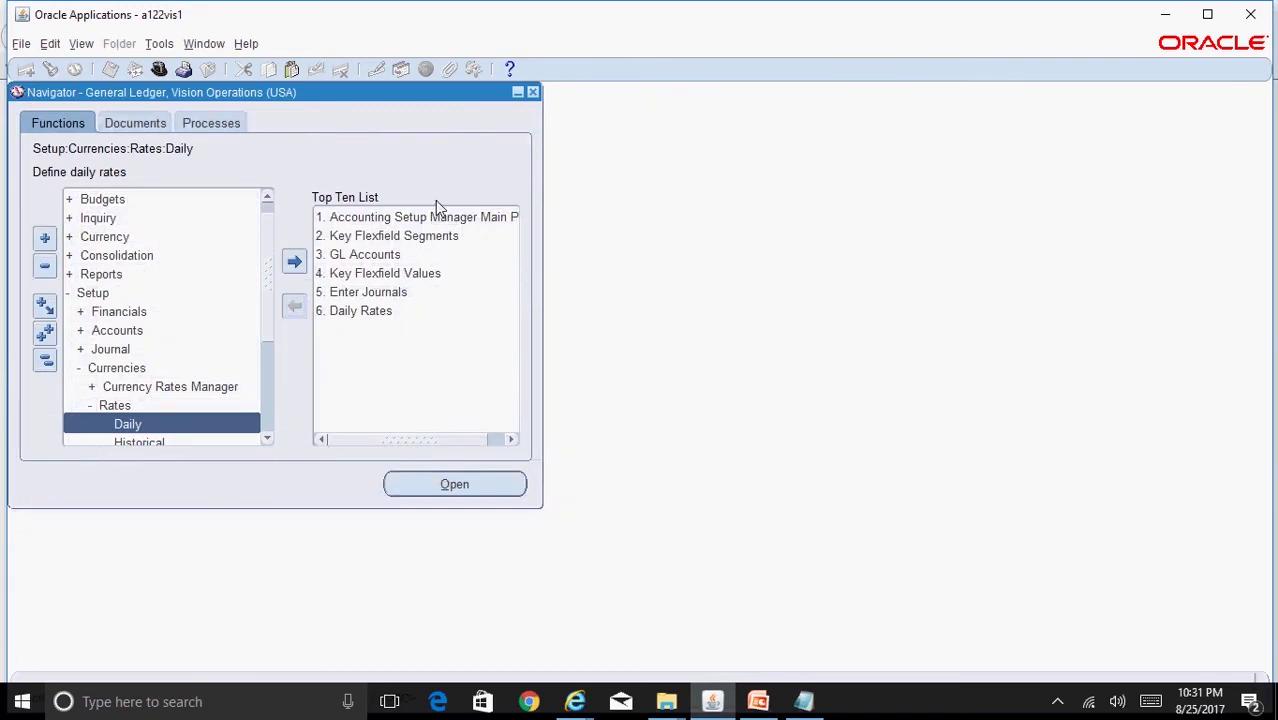
Open the Translate Balances form from the Currency functions and set the target currency to EUR
left_click(46, 360)
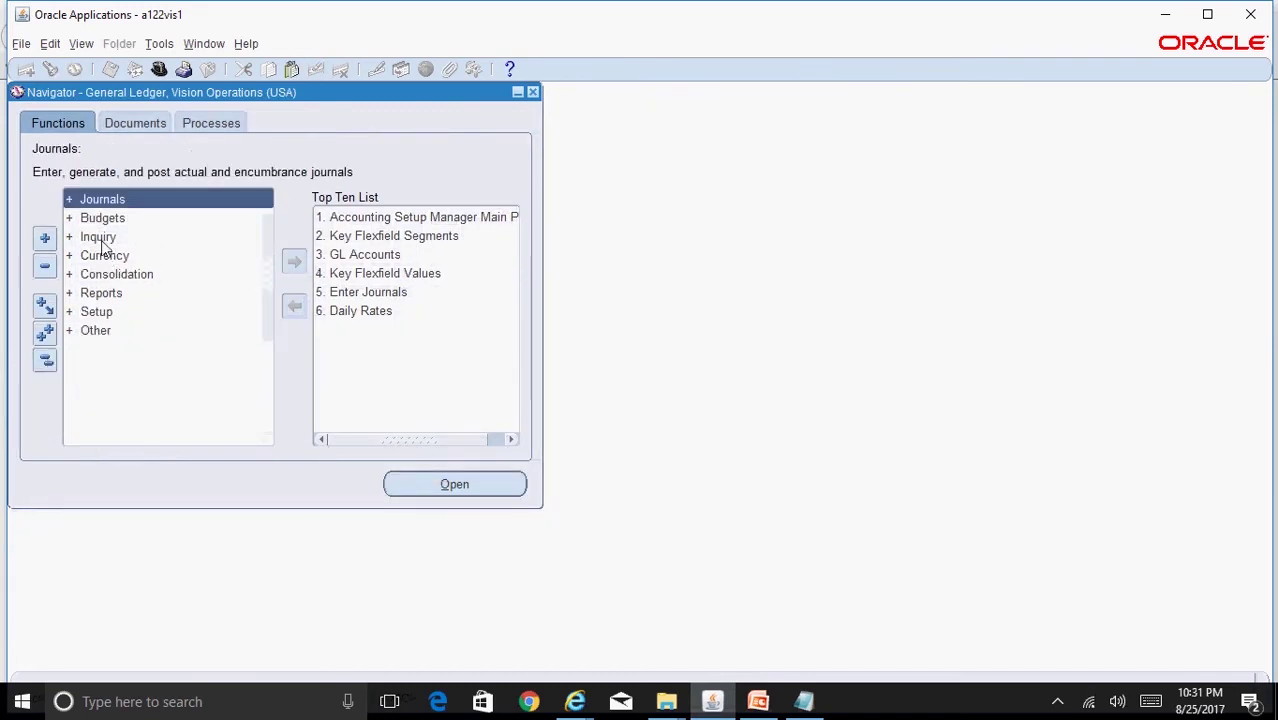
double_click(104, 256)
double_click(146, 295)
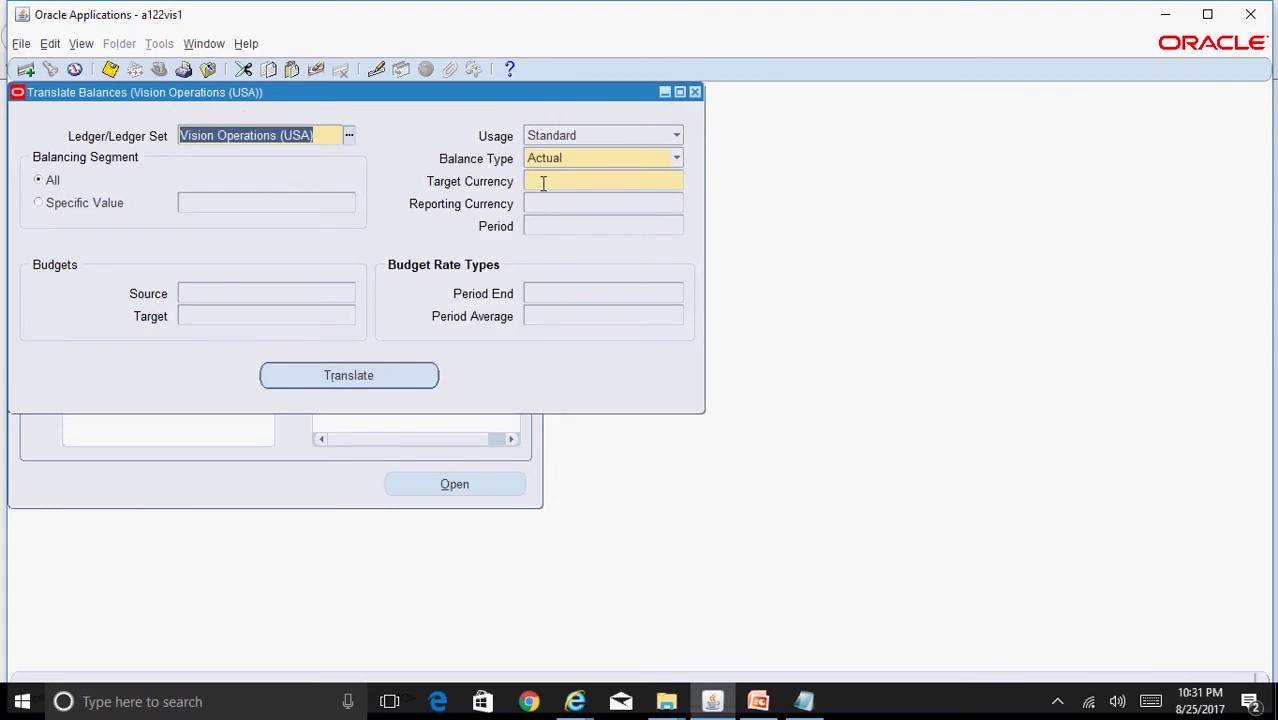
left_click(541, 182)
type("eur")
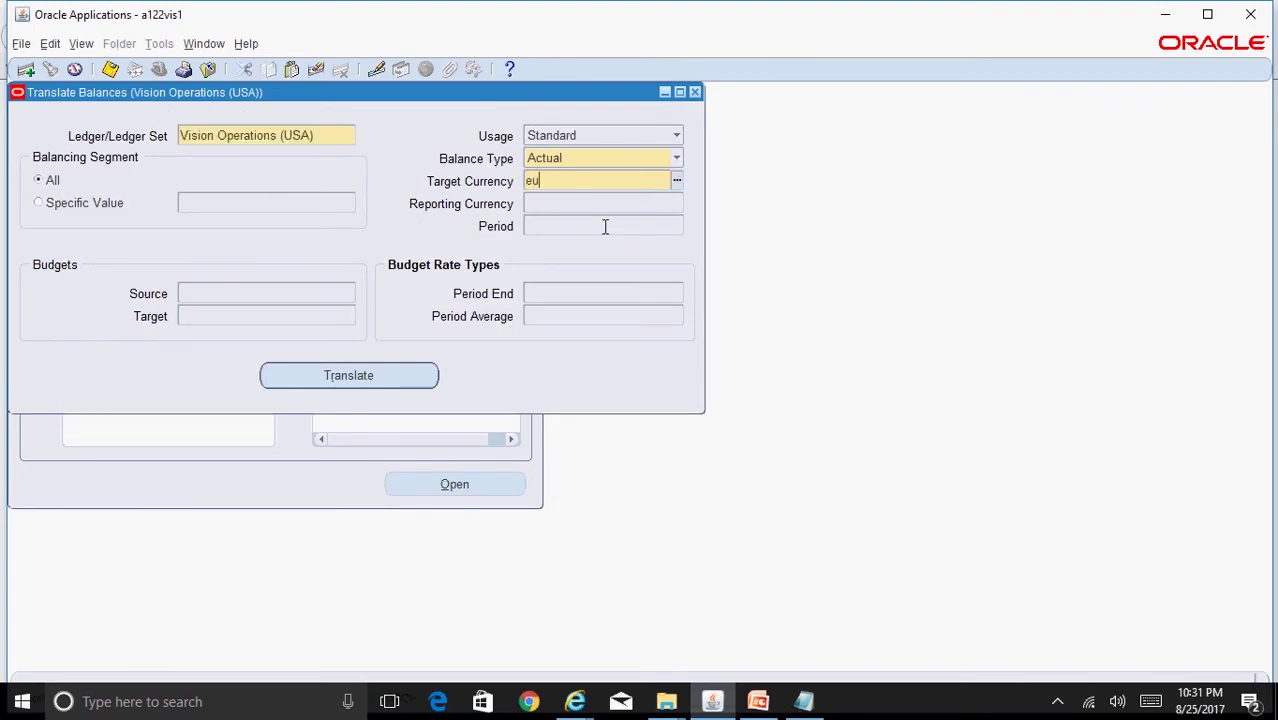
key("Tab")
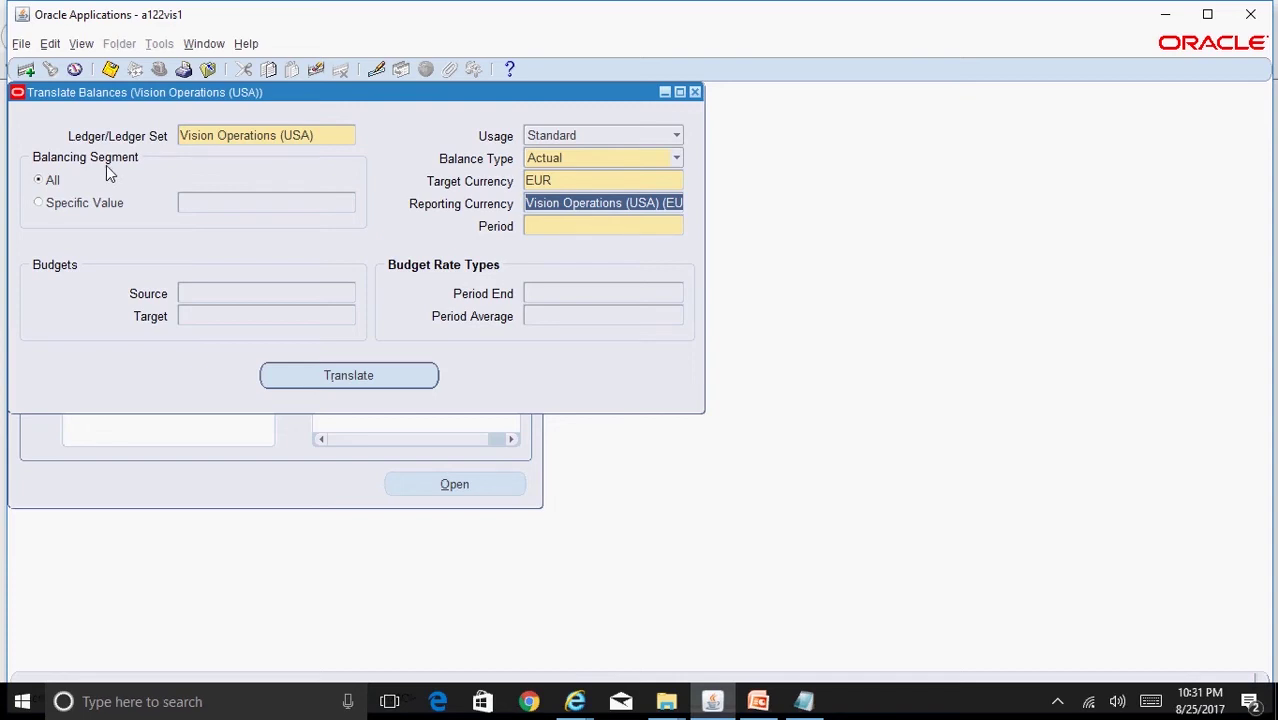
Limit the translation to the specific balancing segment value 01, Operations
left_click(65, 207)
left_click(230, 205)
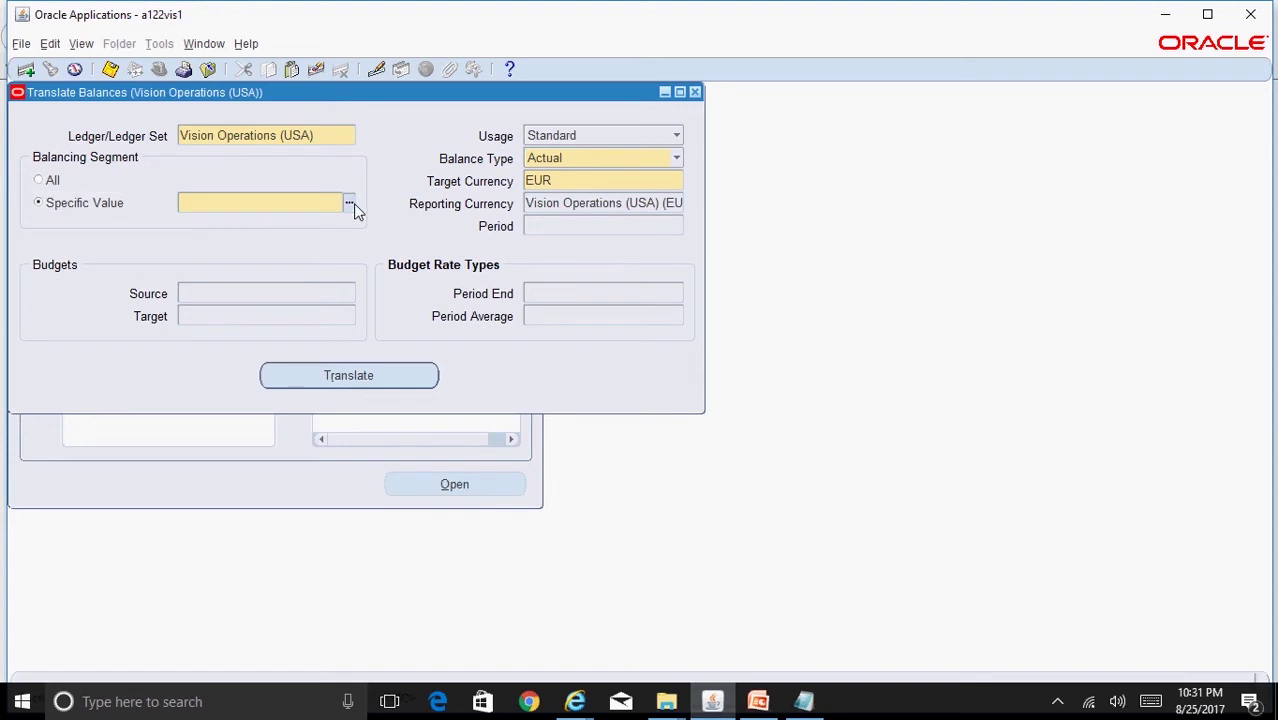
left_click(350, 205)
left_click(325, 235)
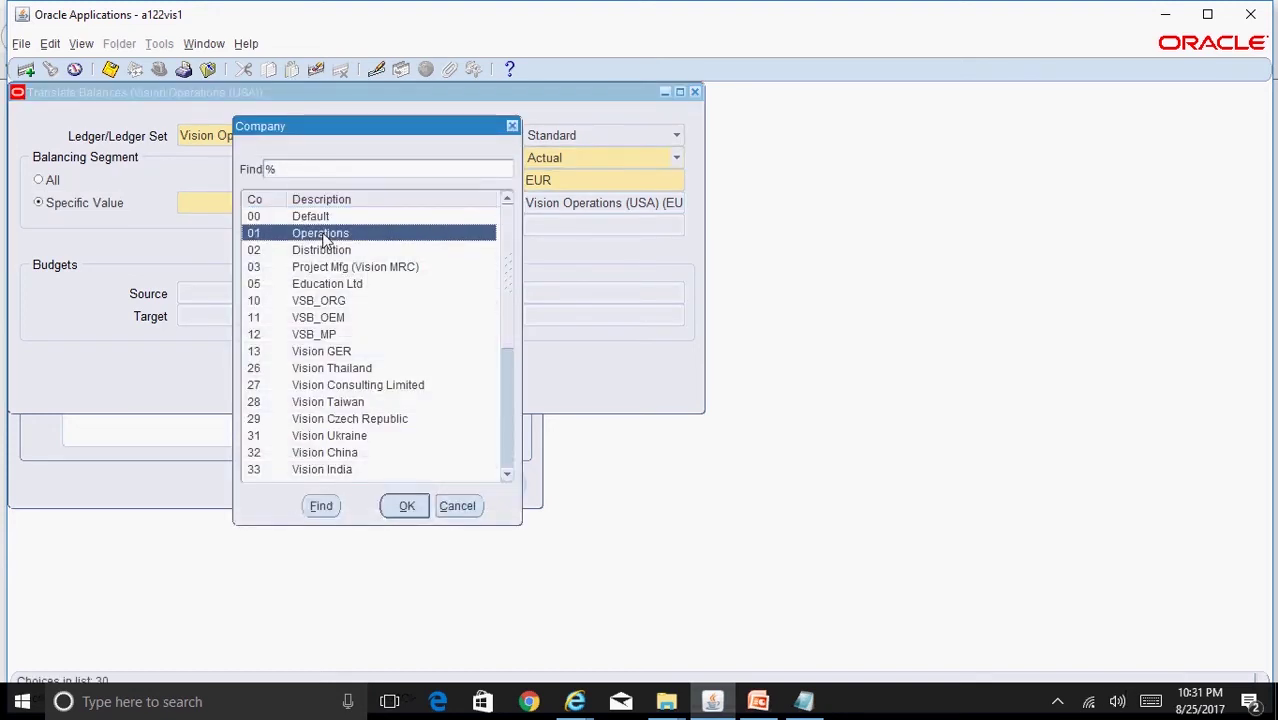
left_click(406, 506)
Set the translation period to aug-17, submit the translation, and close the Translate Balances form
left_click(556, 229)
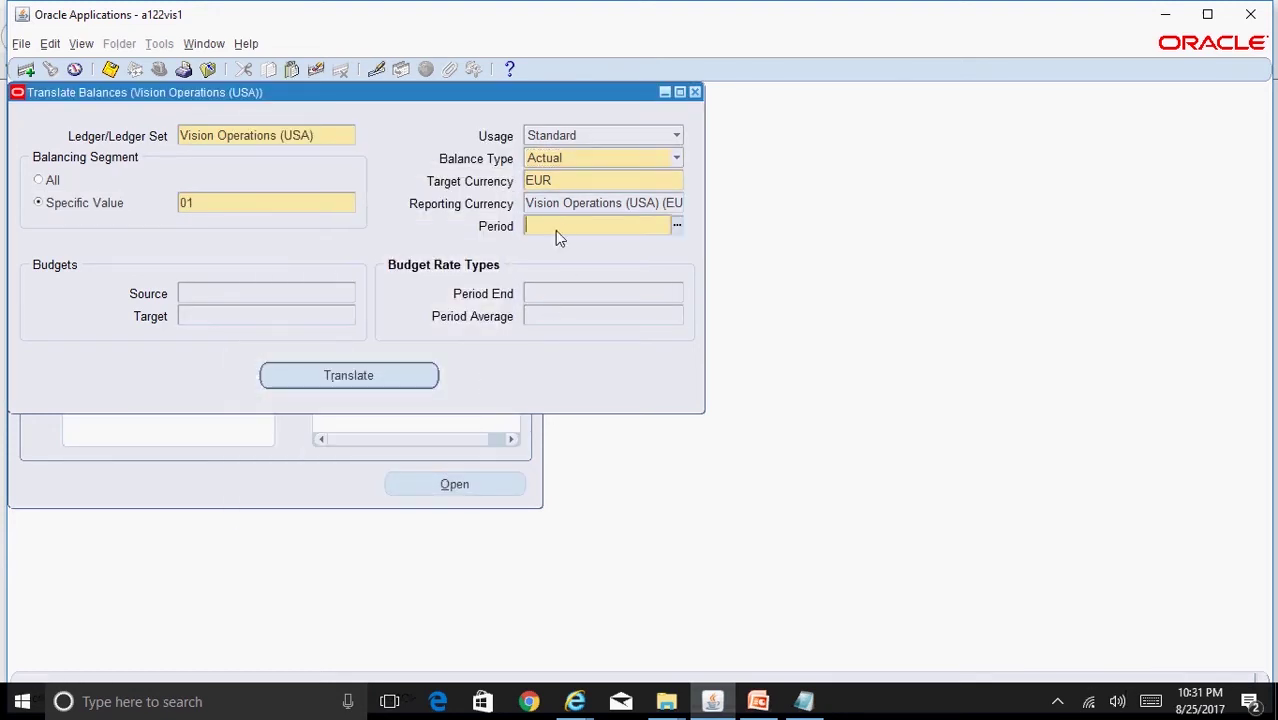
type("aug-17")
key("Tab")
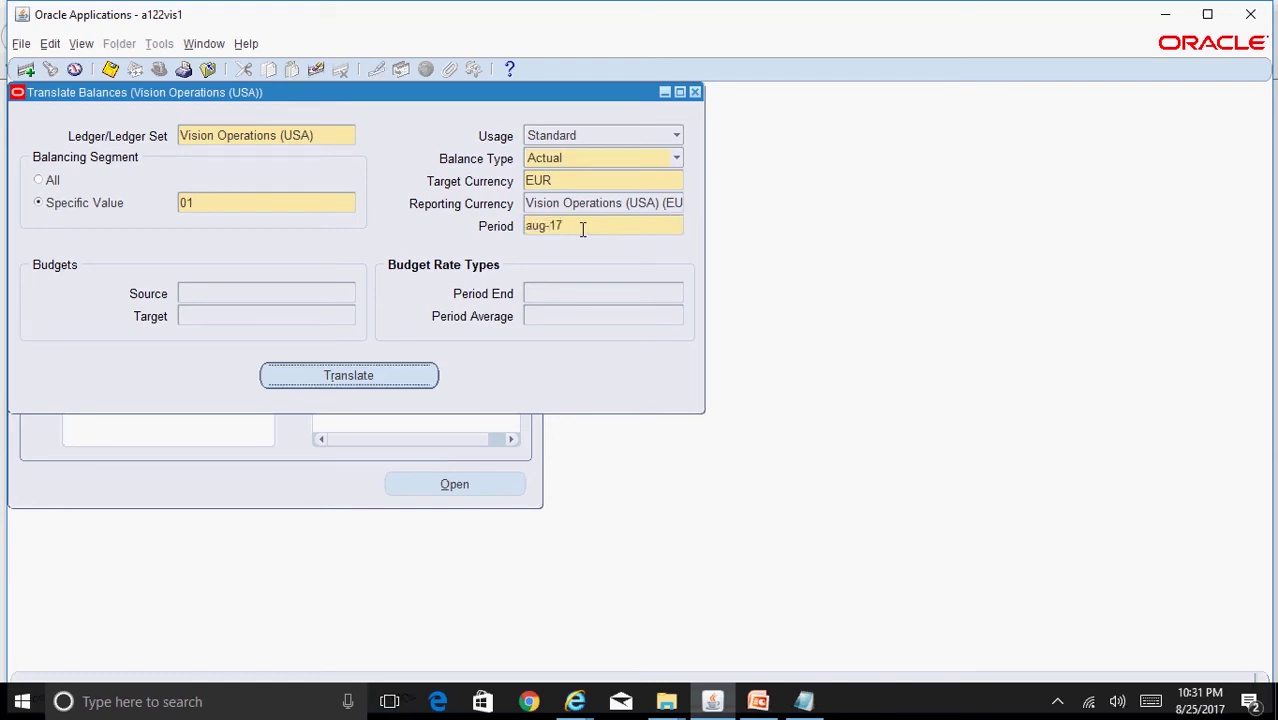
left_click(418, 385)
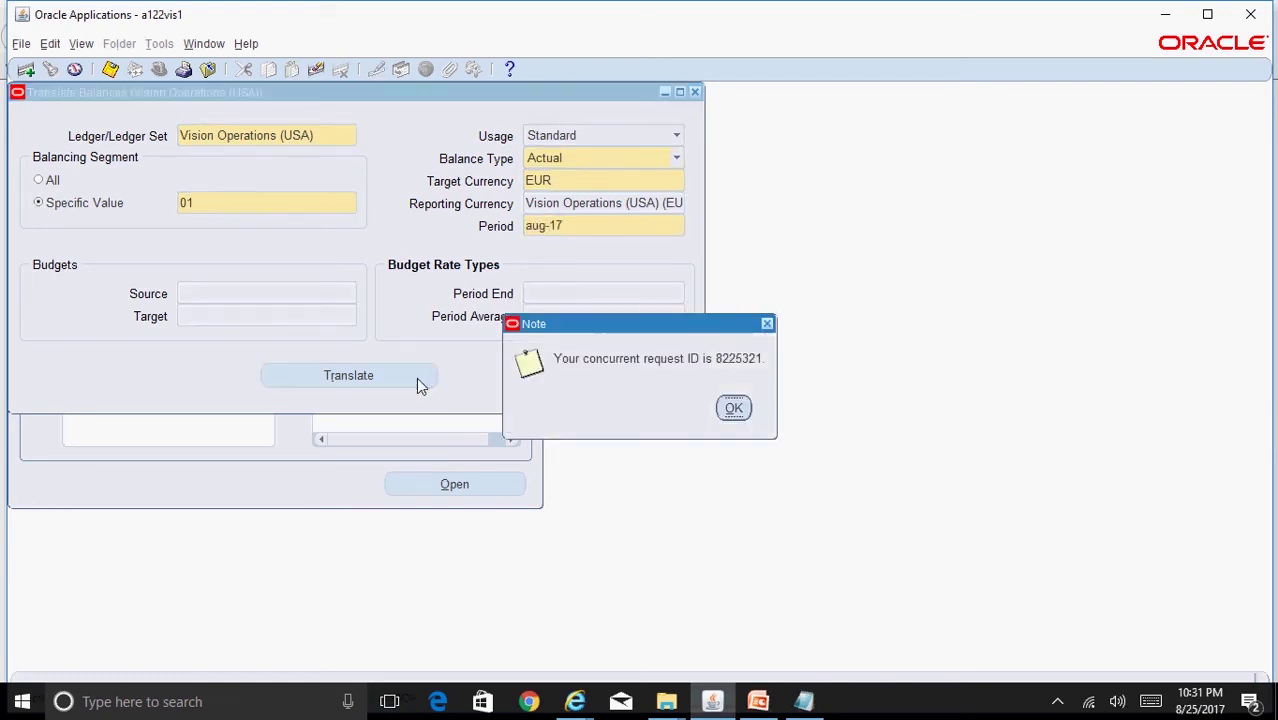
left_click(735, 408)
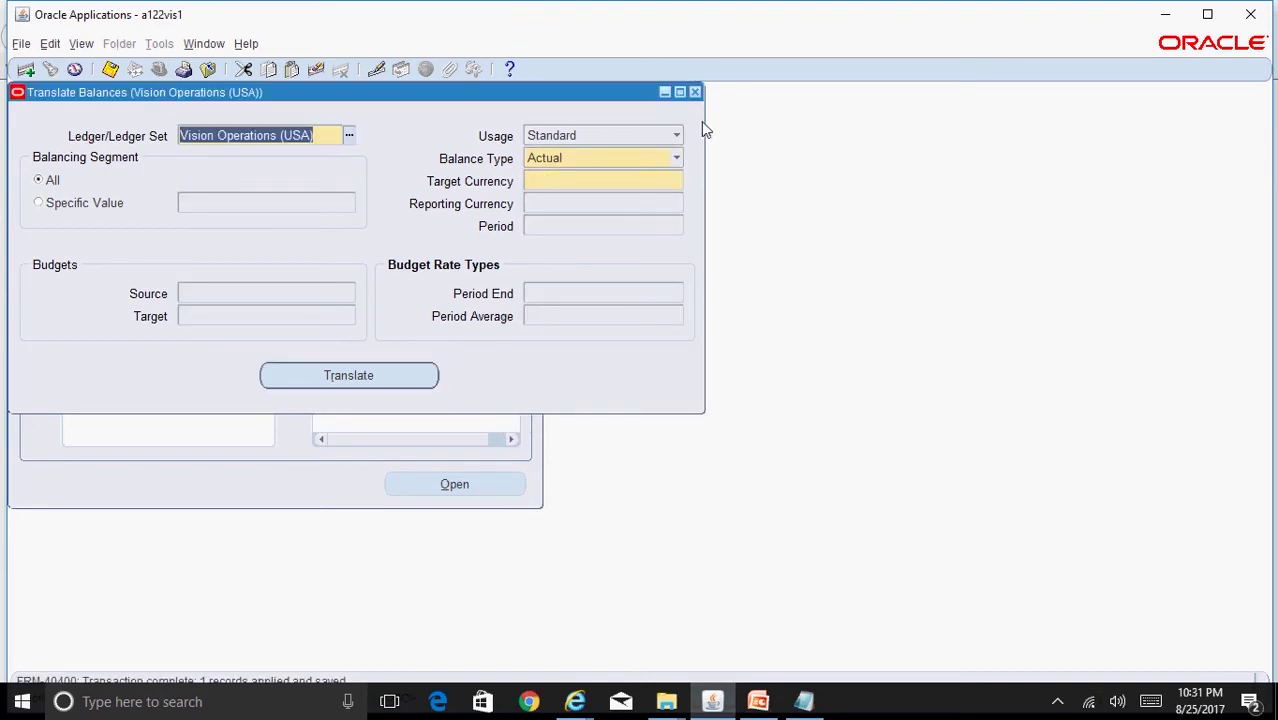
left_click(695, 92)
Monitor the new Translation request in the list of all your requests until it completes, and check its output
key("alt+v")
key("r")
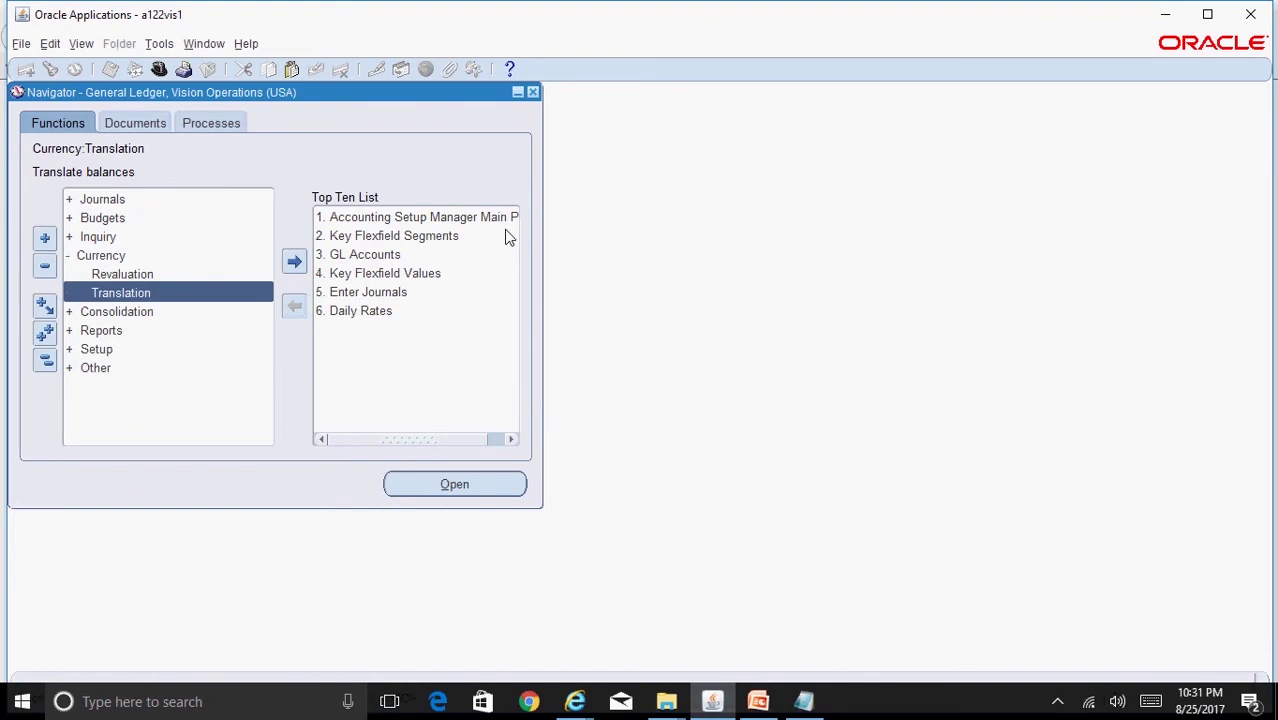
key("alt+i")
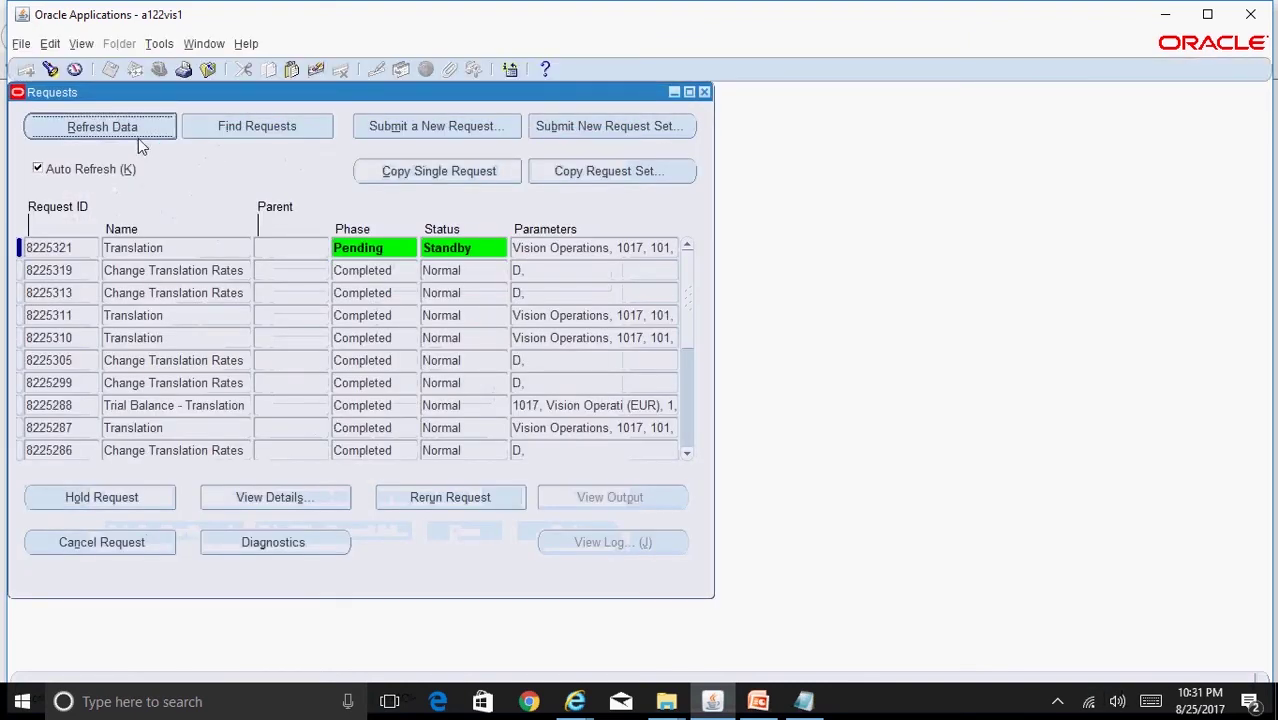
left_click(119, 127)
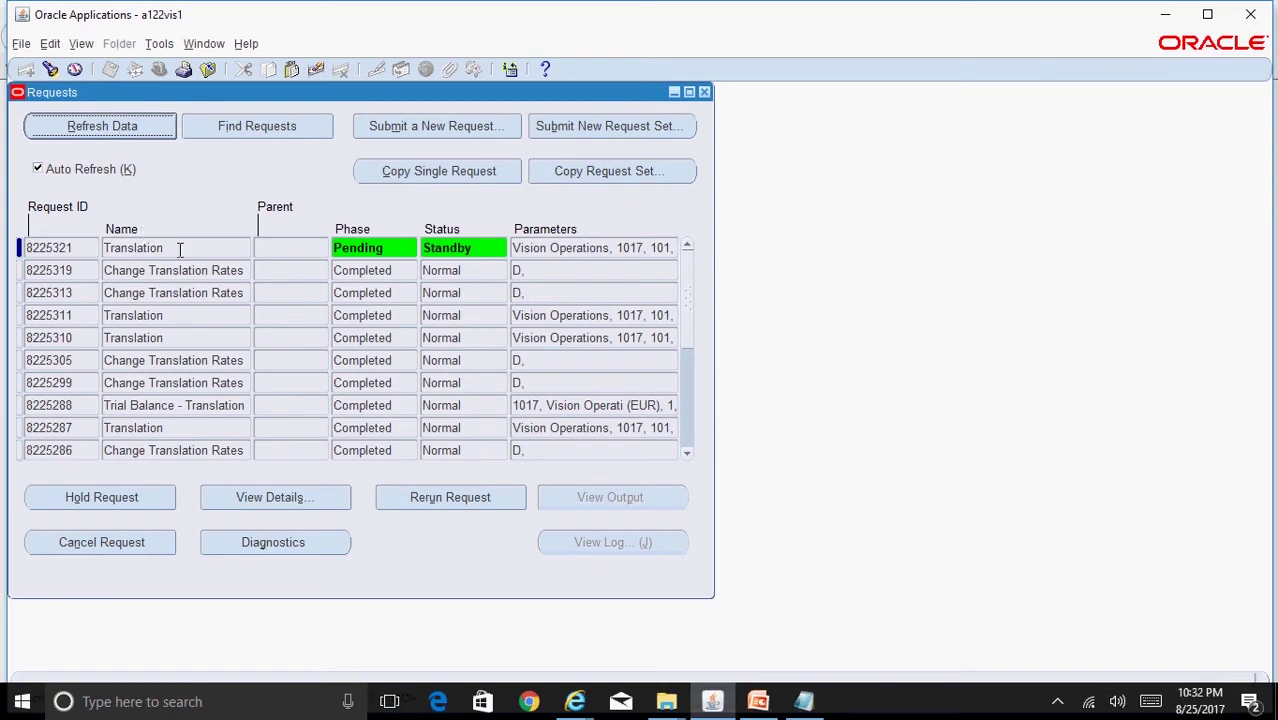
left_click(124, 131)
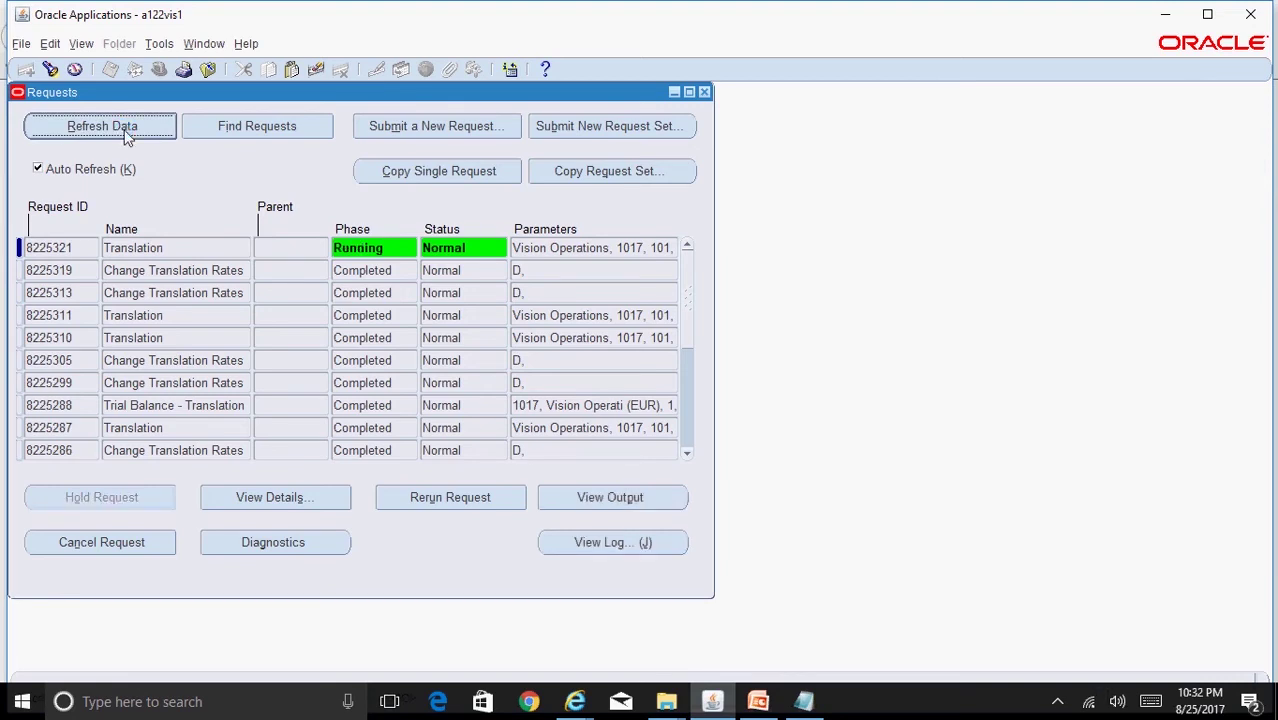
left_click(127, 137)
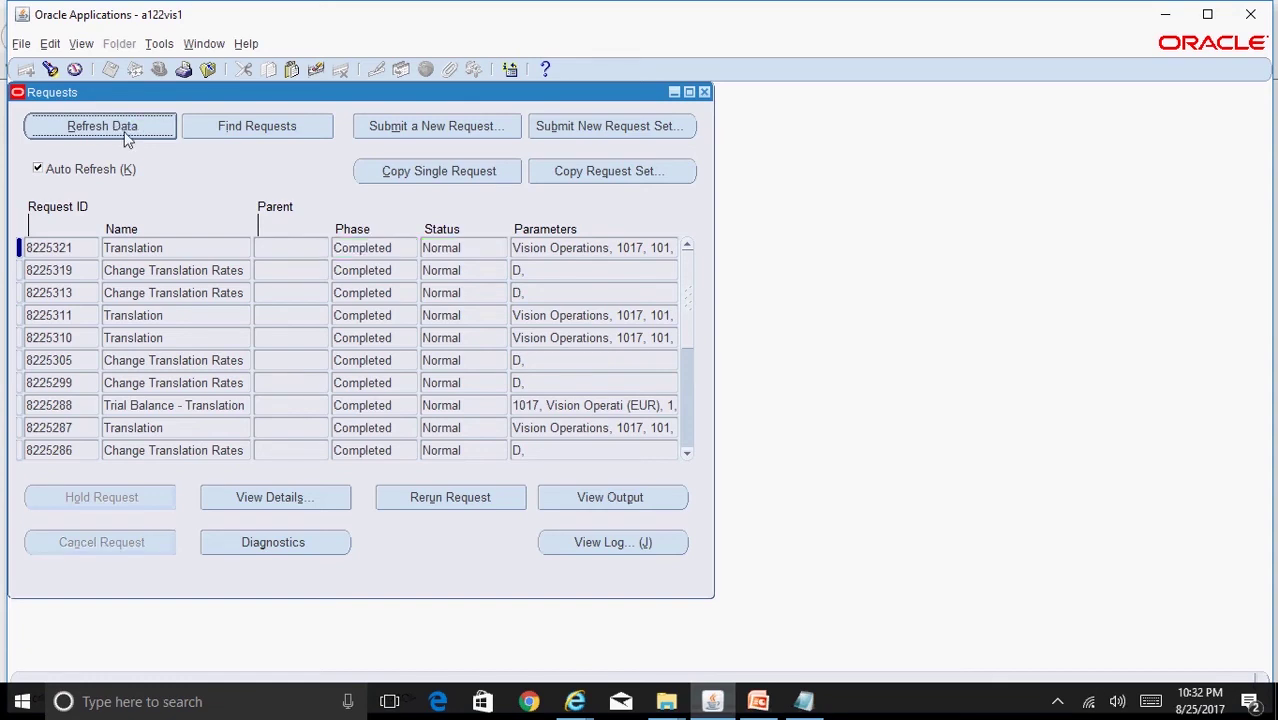
left_click(655, 499)
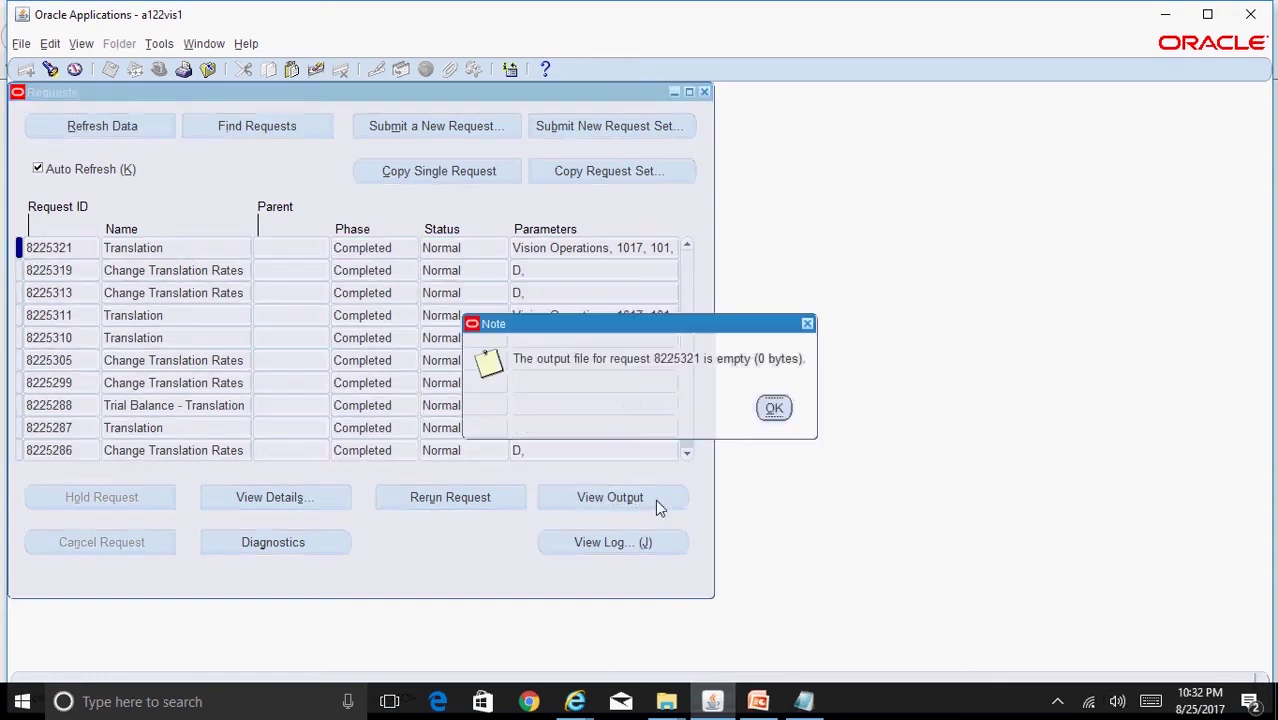
left_click(774, 408)
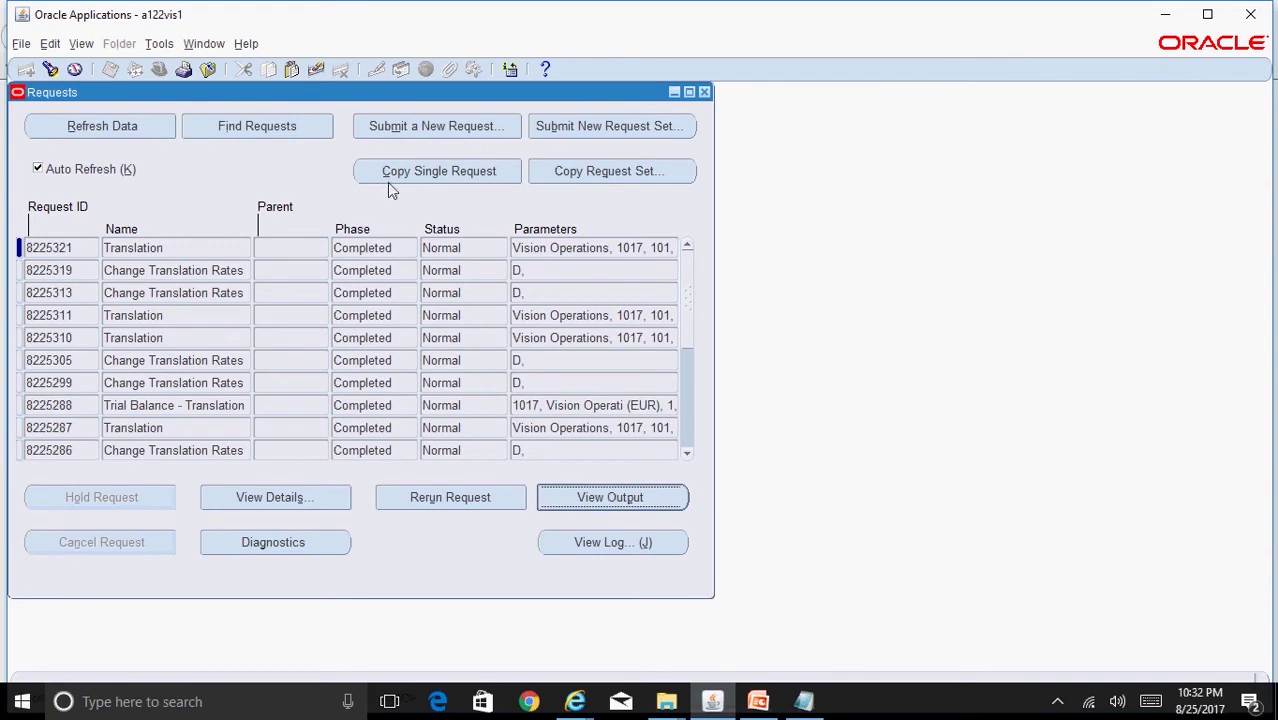
Start a new single request for the Trial Balance - Translation report
left_click(485, 129)
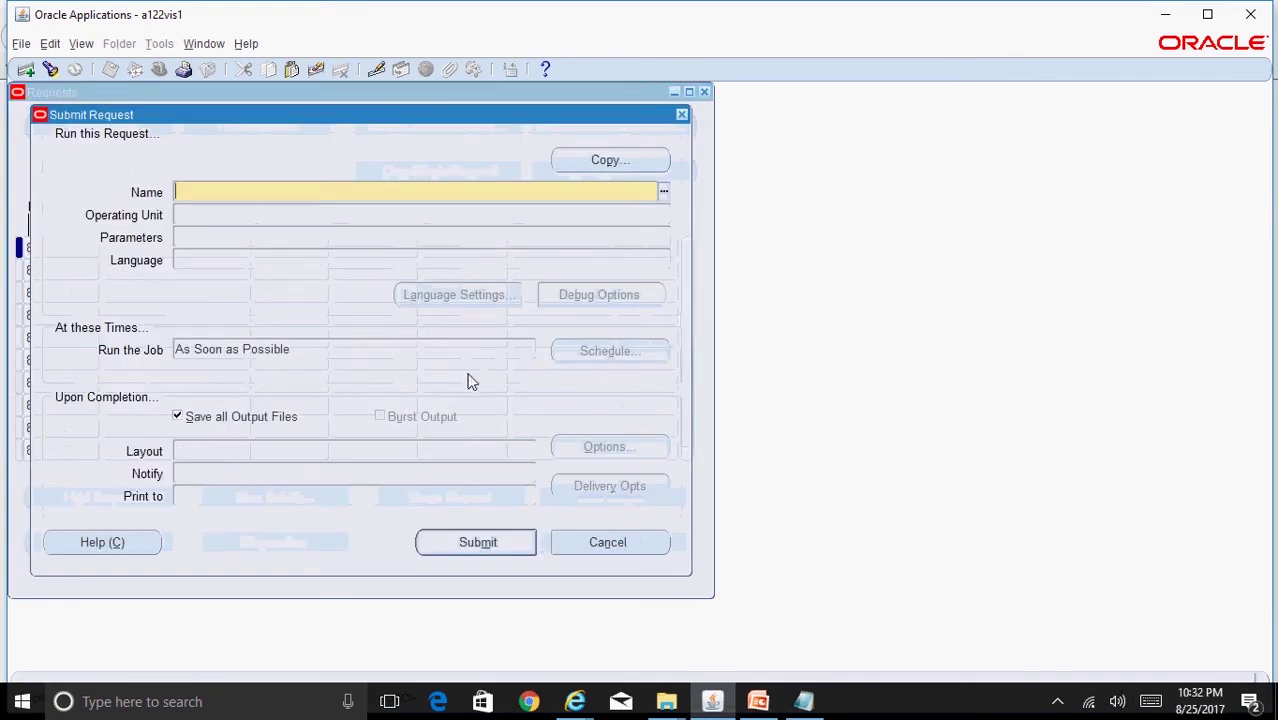
type("Tria")
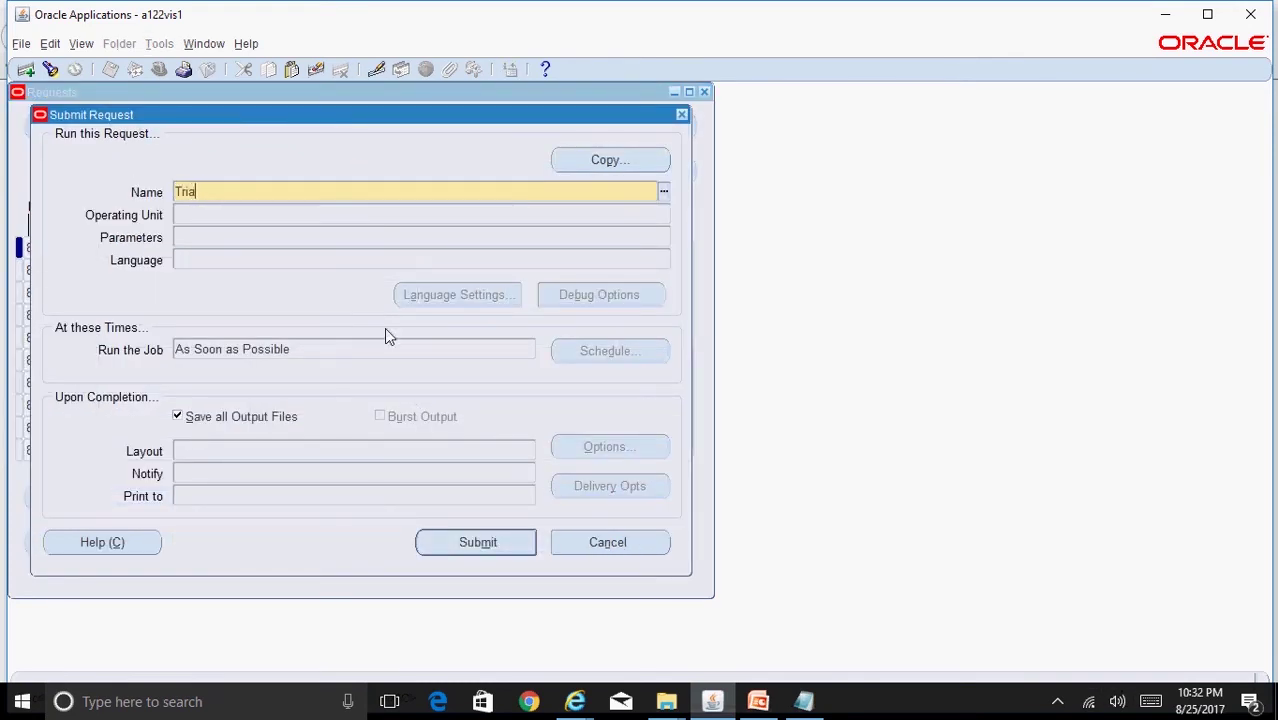
type("l%Bal%Tra%")
key("Tab")
Set the report's ledger parameter to Vision Operations (USA) (EUR)
type("vision%Ope%")
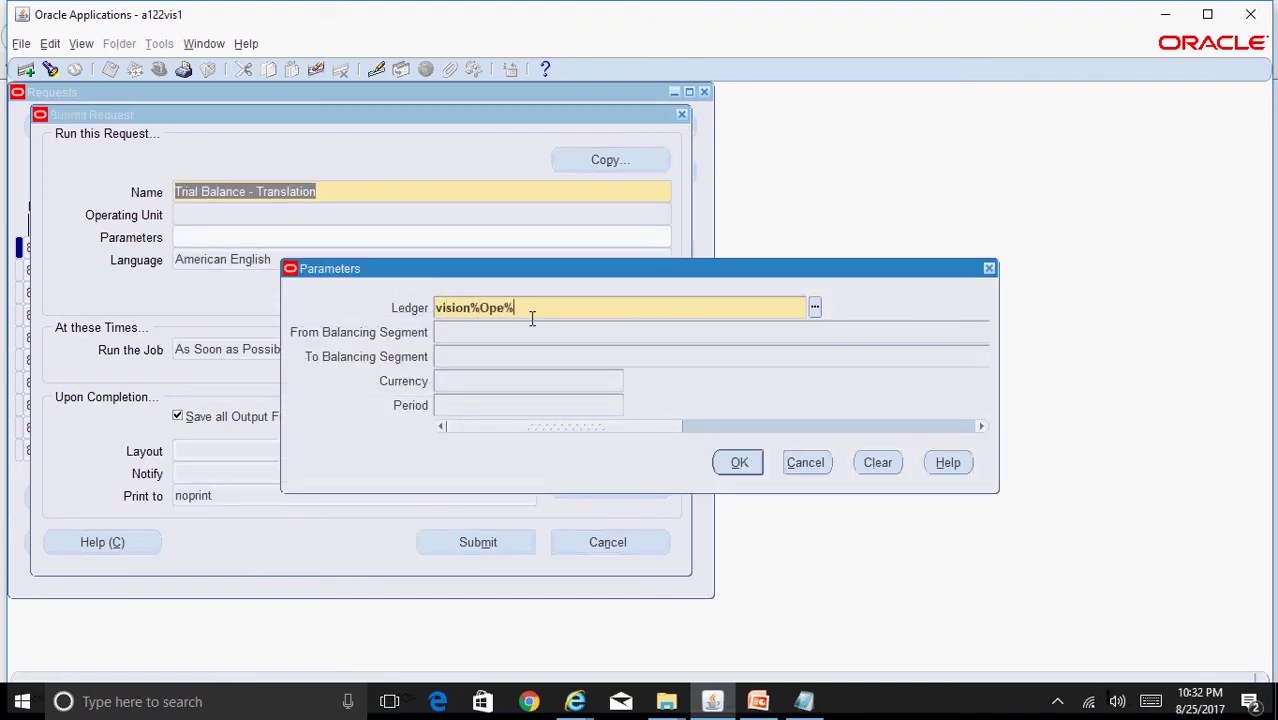
key("Tab")
key("Down")
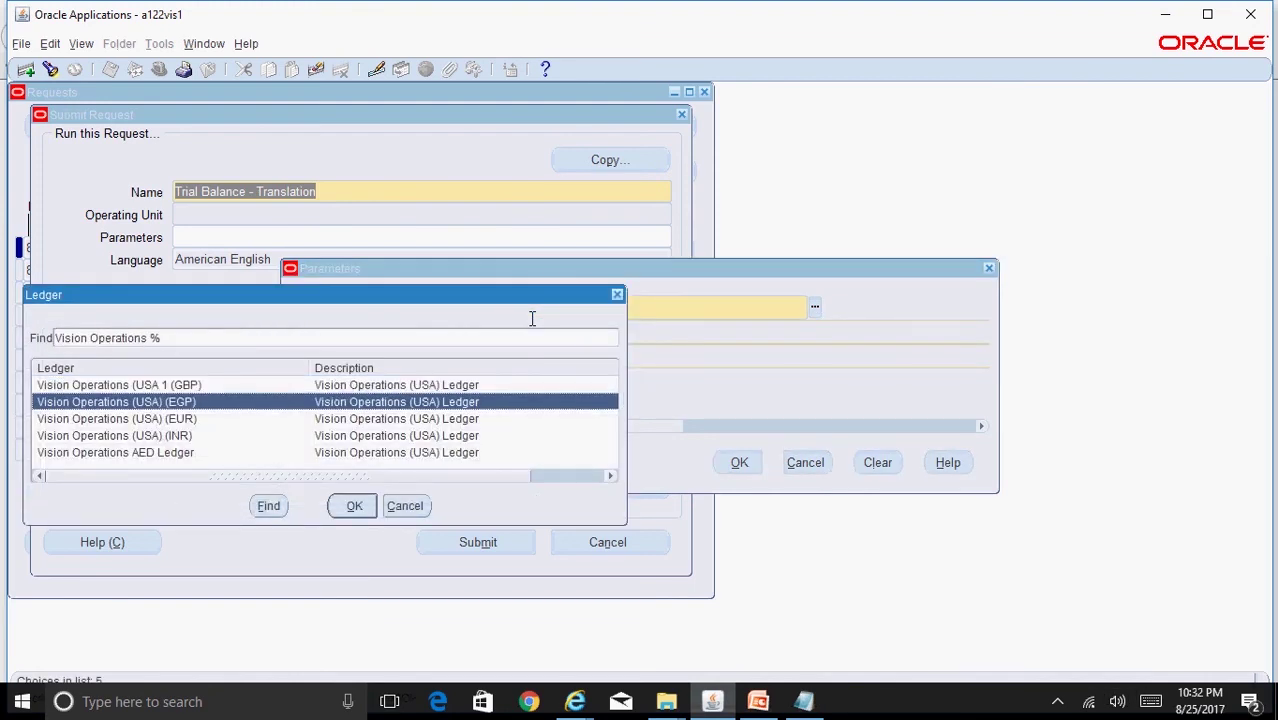
key("Down")
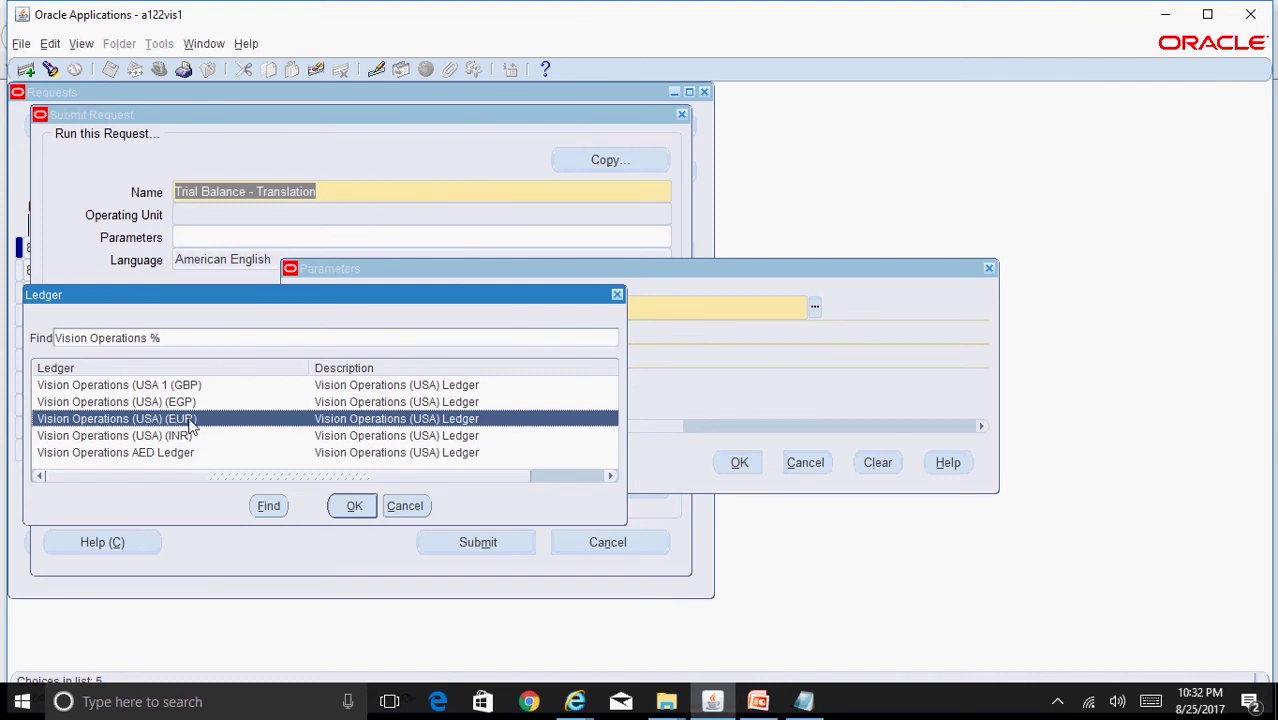
left_click(352, 505)
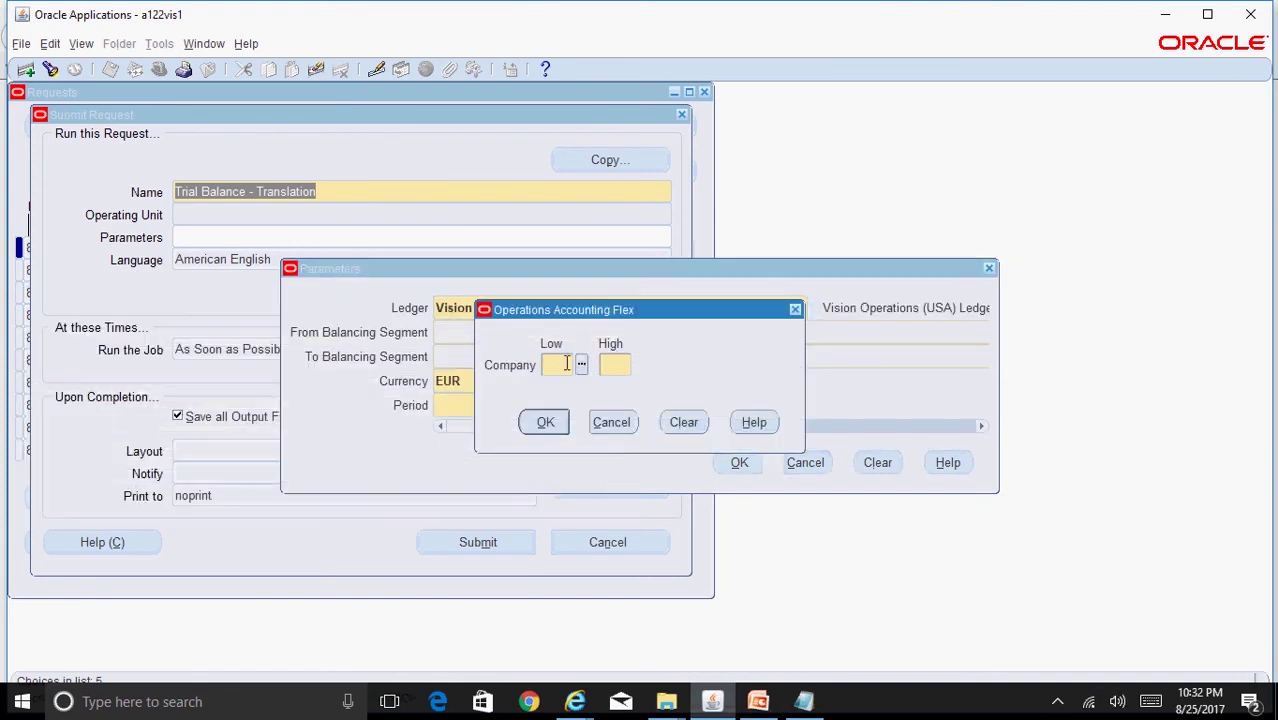
Limit the report's balancing segment range to company 01 for both low and high
type("01")
key("Tab")
left_click(546, 423)
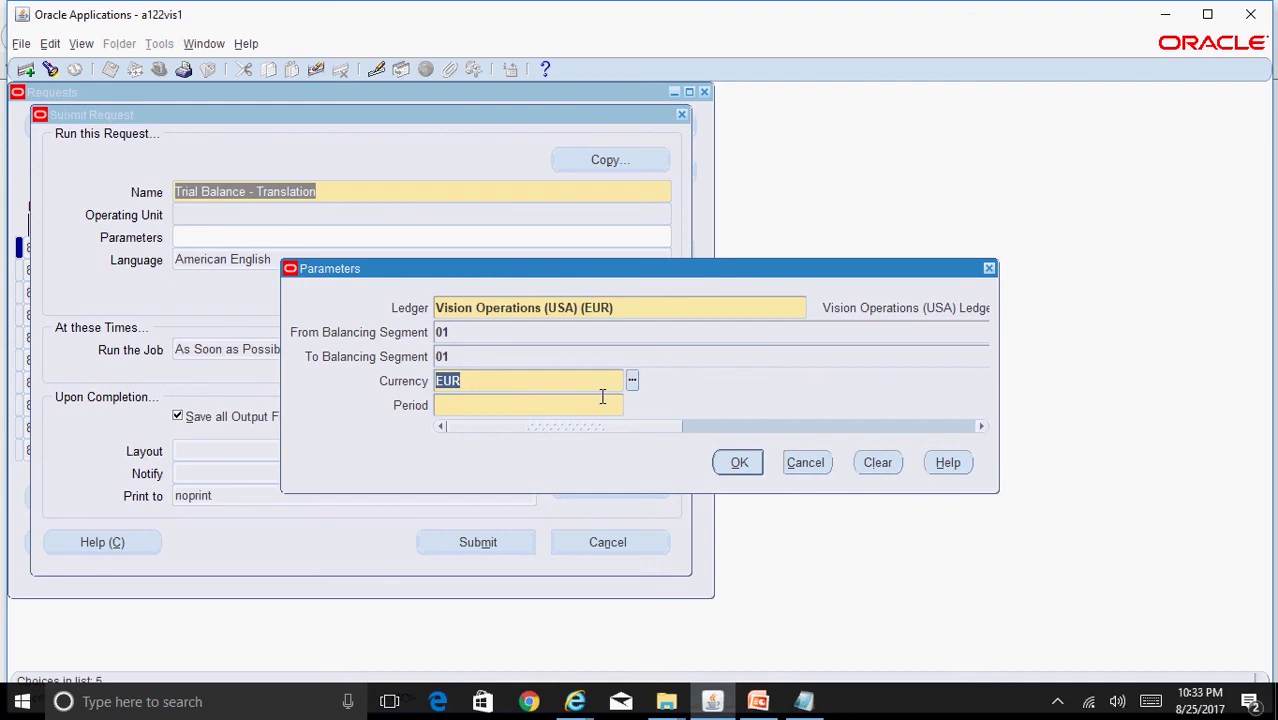
Set the report period to aug-17 and submit the request, declining to submit another one
left_click(590, 400)
type("aug-17")
key("Tab")
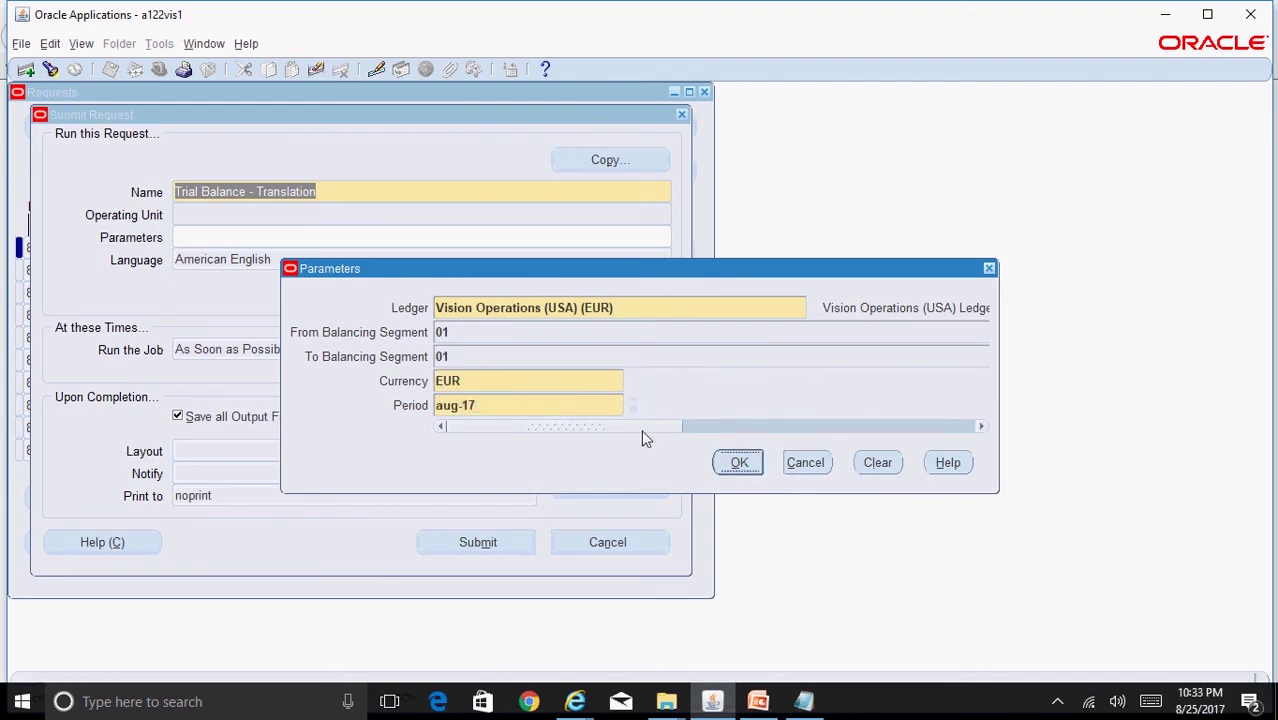
left_click(740, 463)
left_click(513, 542)
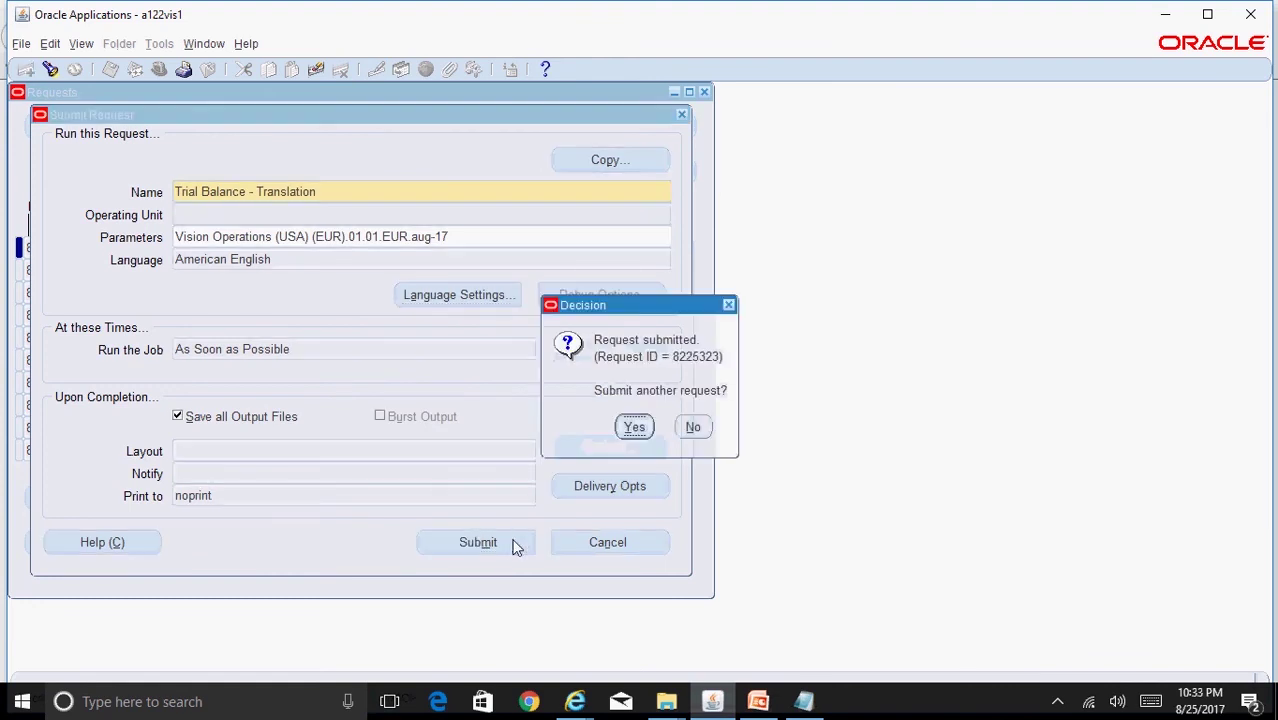
left_click(693, 427)
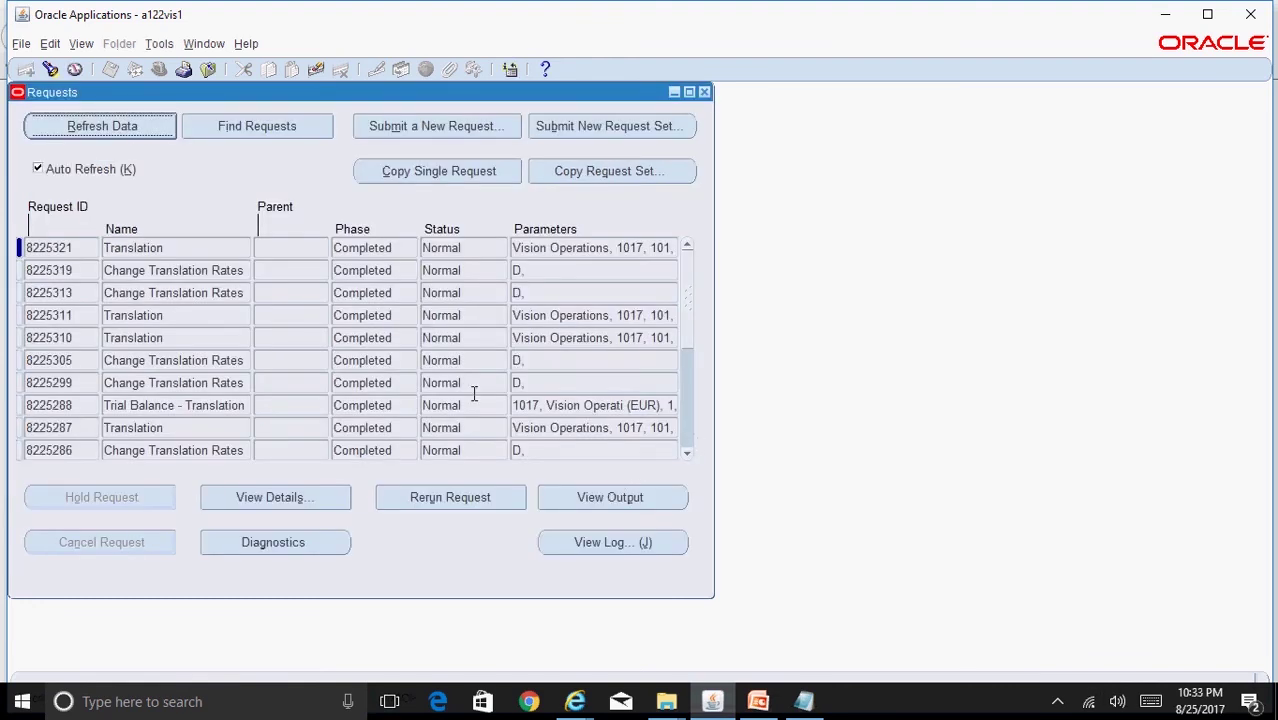
Refresh the request list, open the new Trial Balance - Translation request's output and examine the report in Internet Explorer
left_click(93, 127)
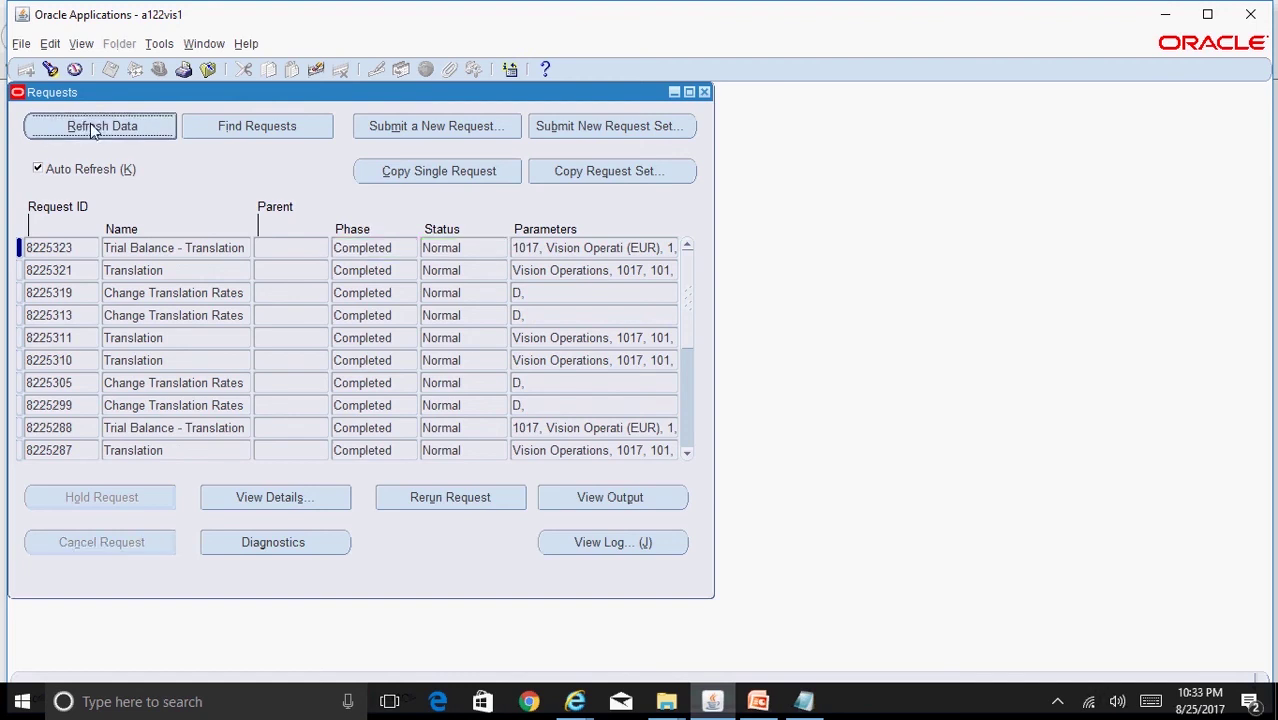
left_click(629, 502)
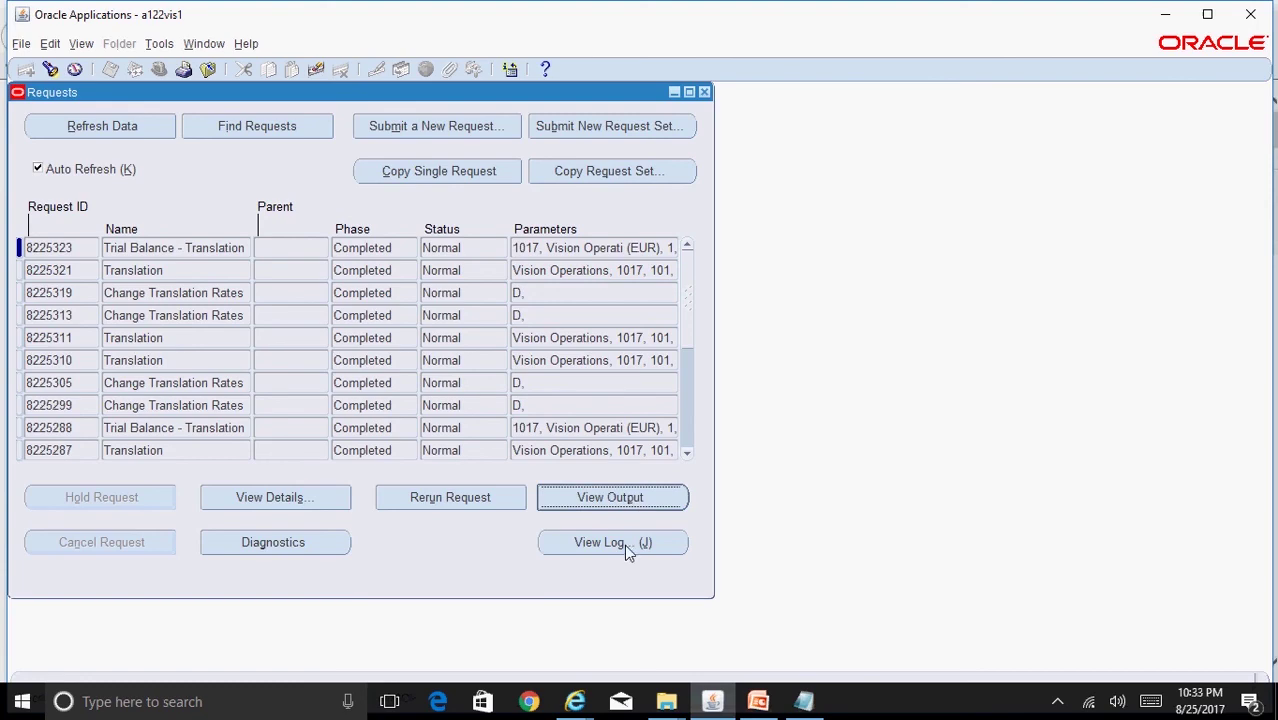
left_click(575, 701)
left_click(777, 628)
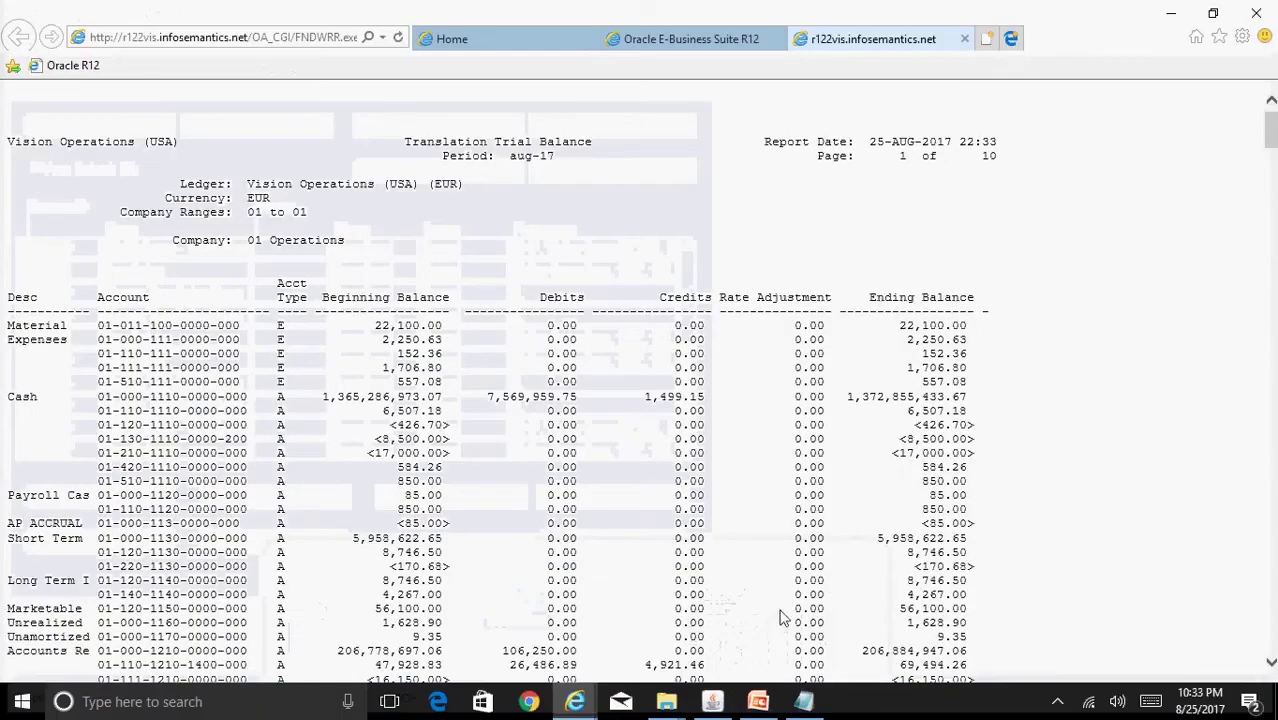
mouse_move(1272, 137)
left_mouse_down()
mouse_move(1272, 626)
mouse_move(1272, 125)
left_mouse_up()
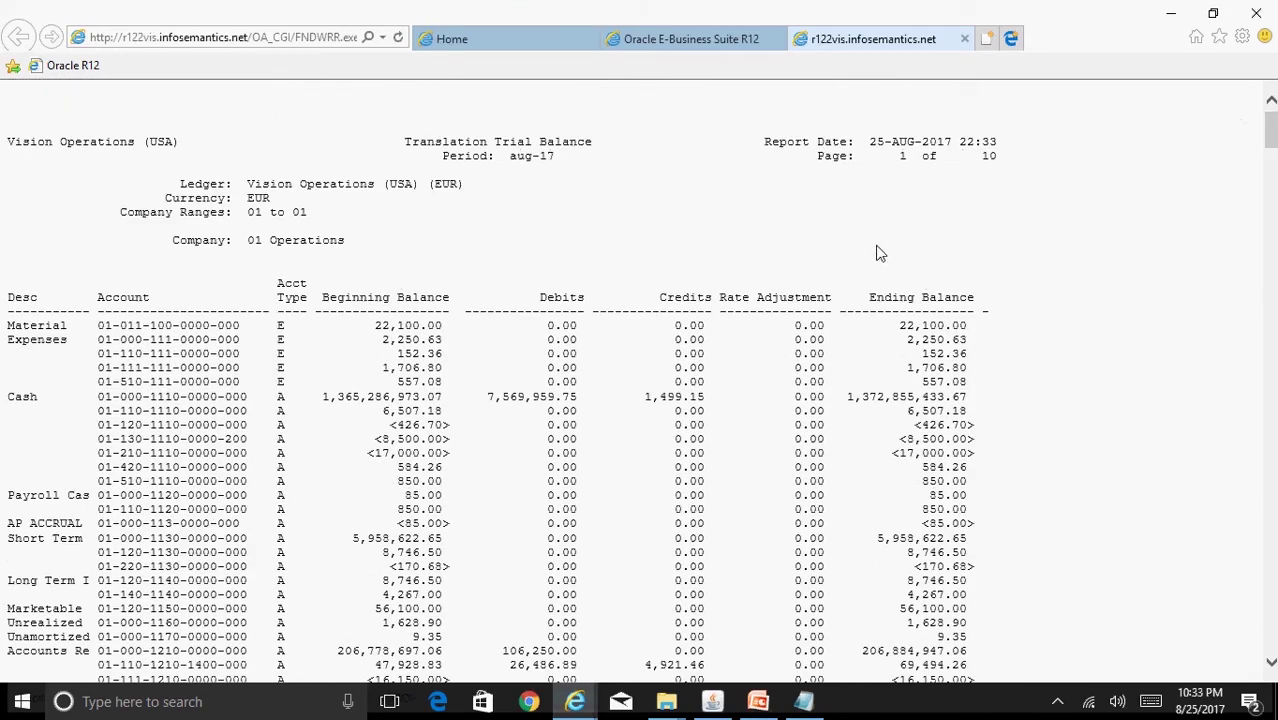